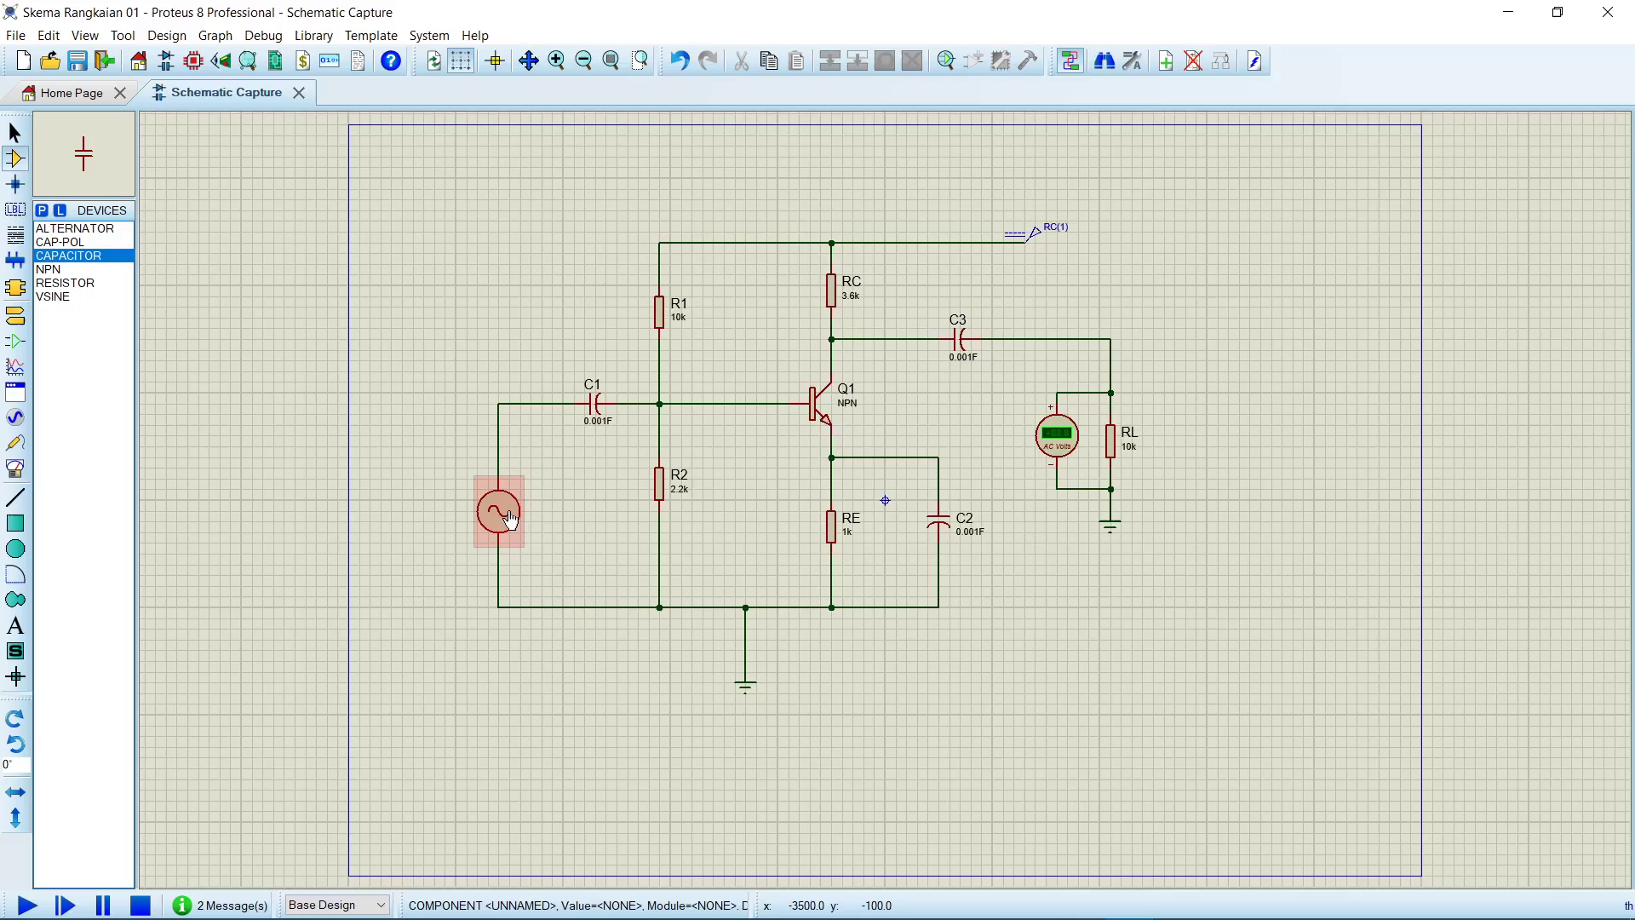
# - Review the AC source's amplitude and frequency settings and the properties of the RC(1) DC generator
pyautogui.doubleClick(509, 519)
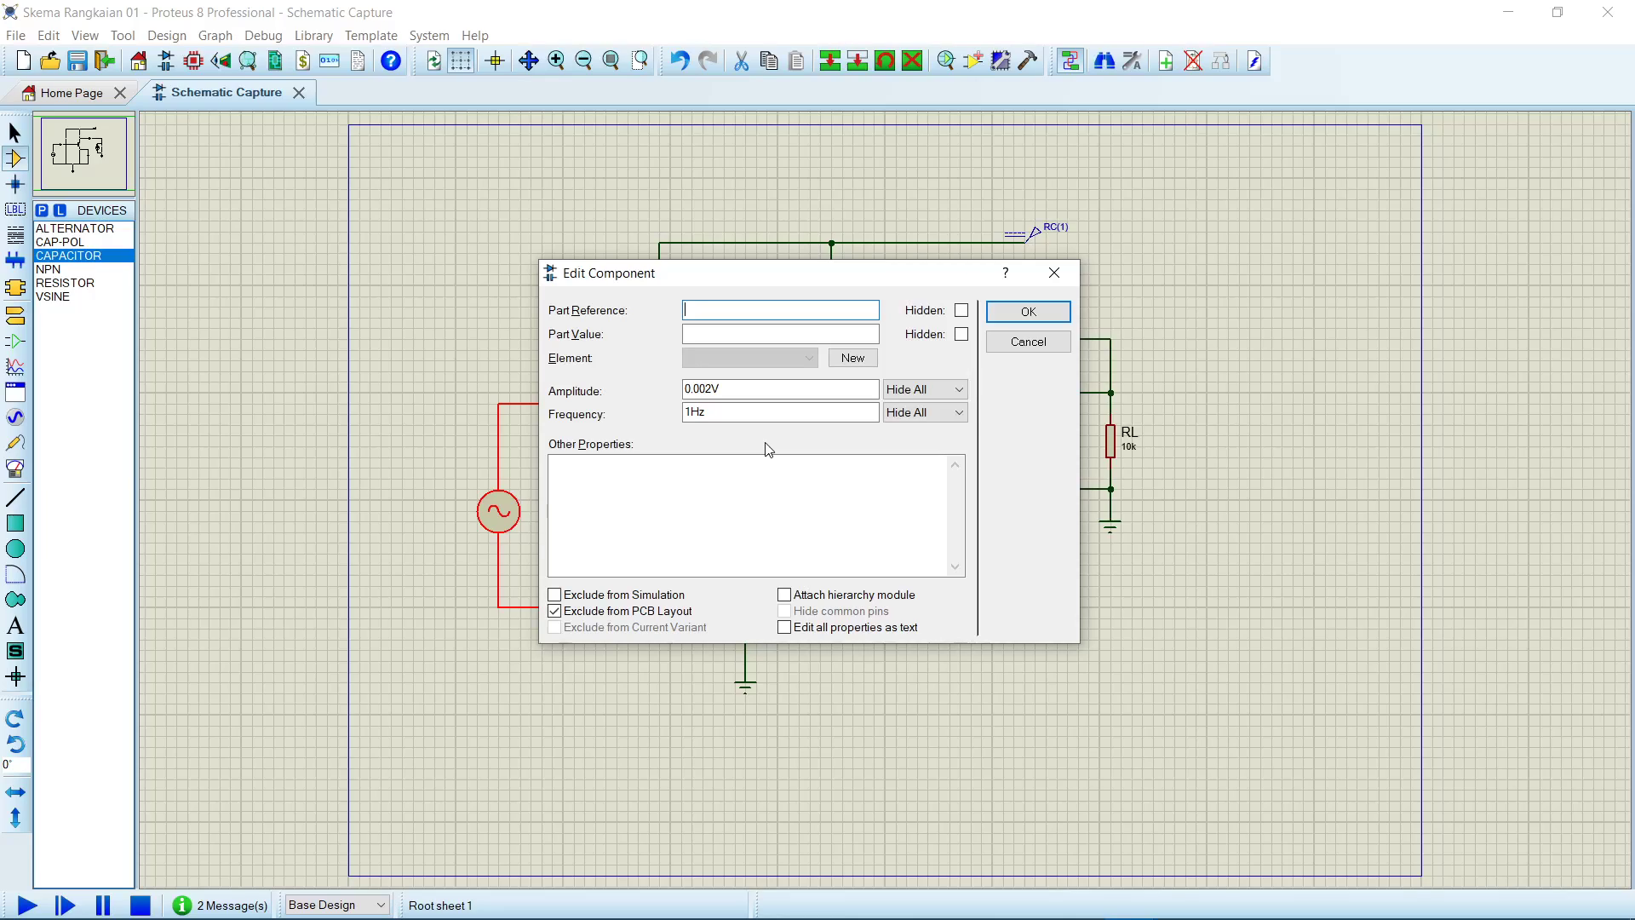
pyautogui.click(1010, 314)
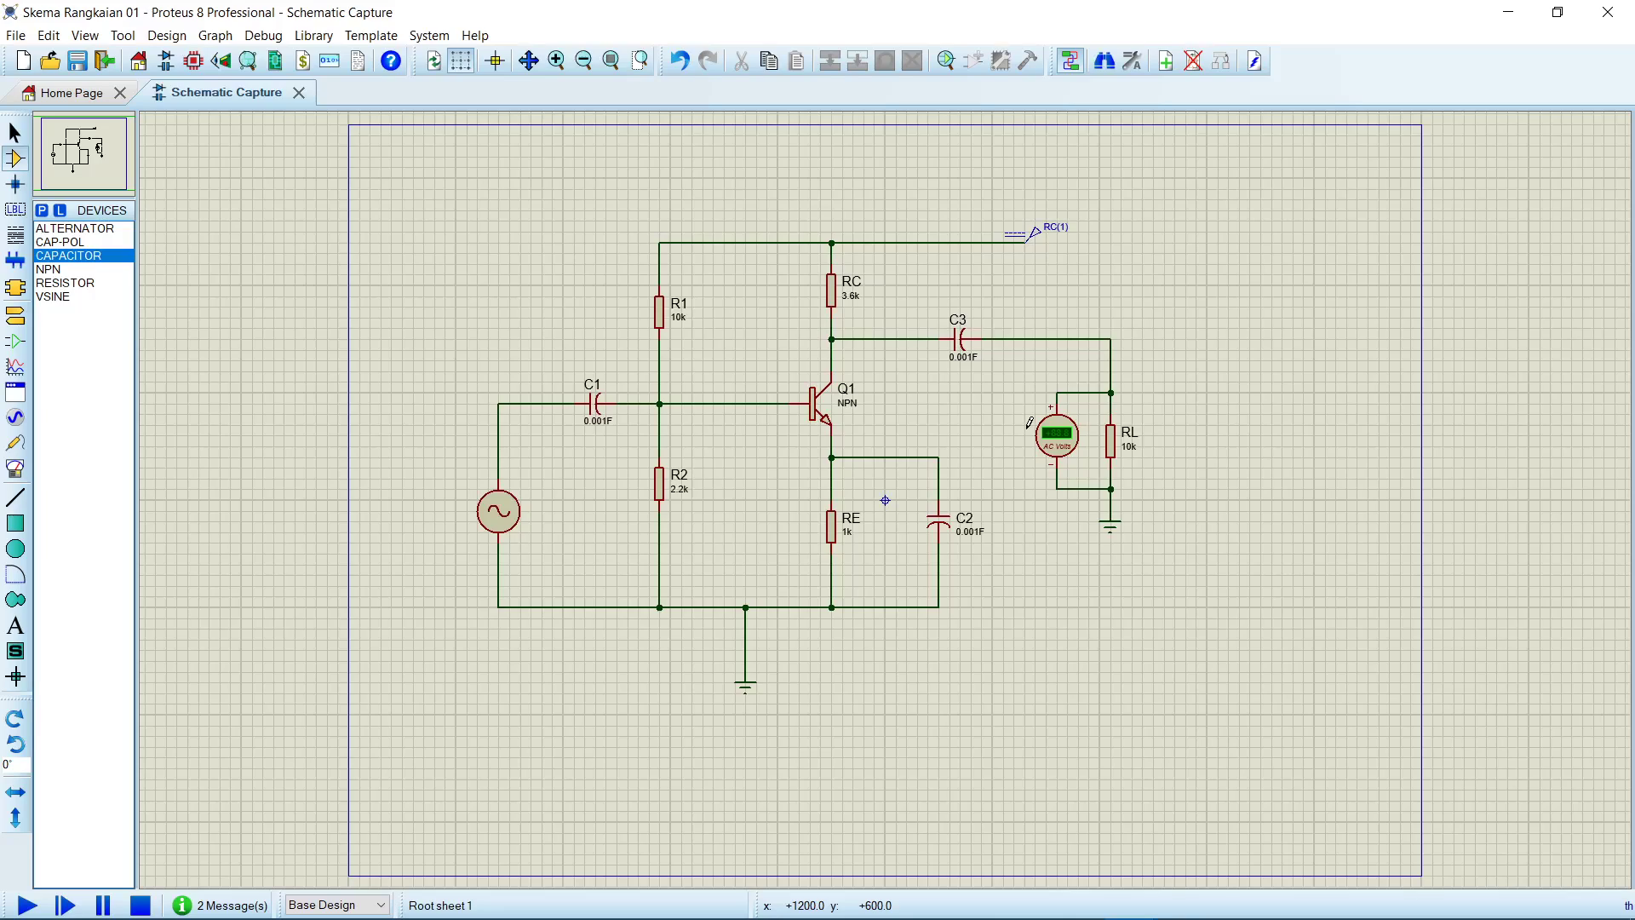
pyautogui.doubleClick(1034, 242)
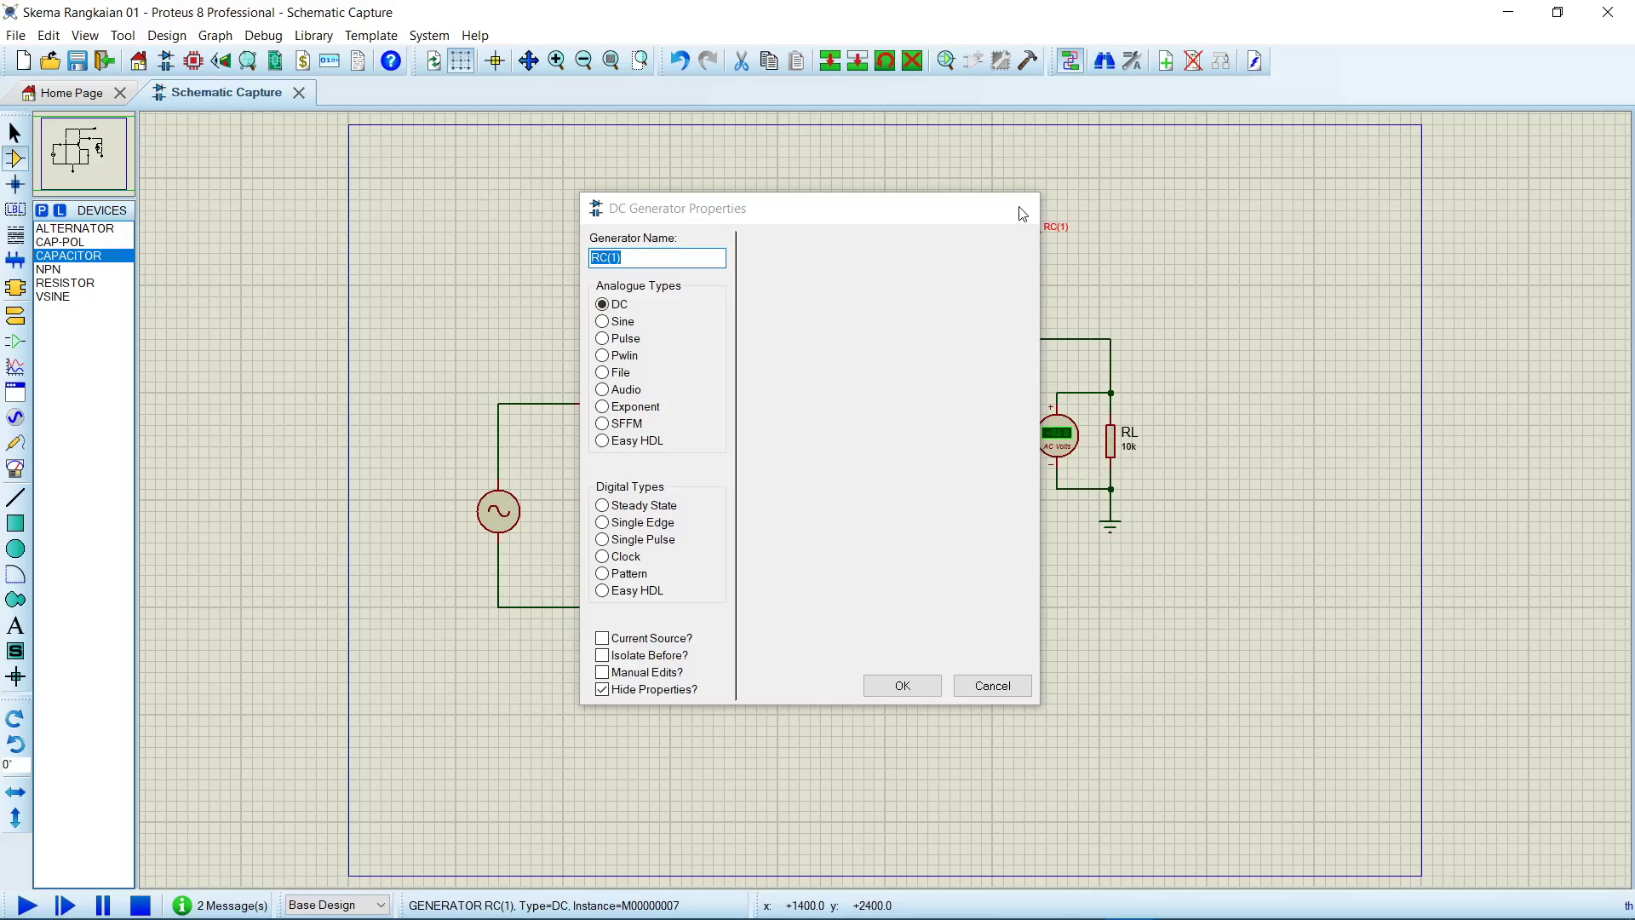
pyautogui.click(1022, 209)
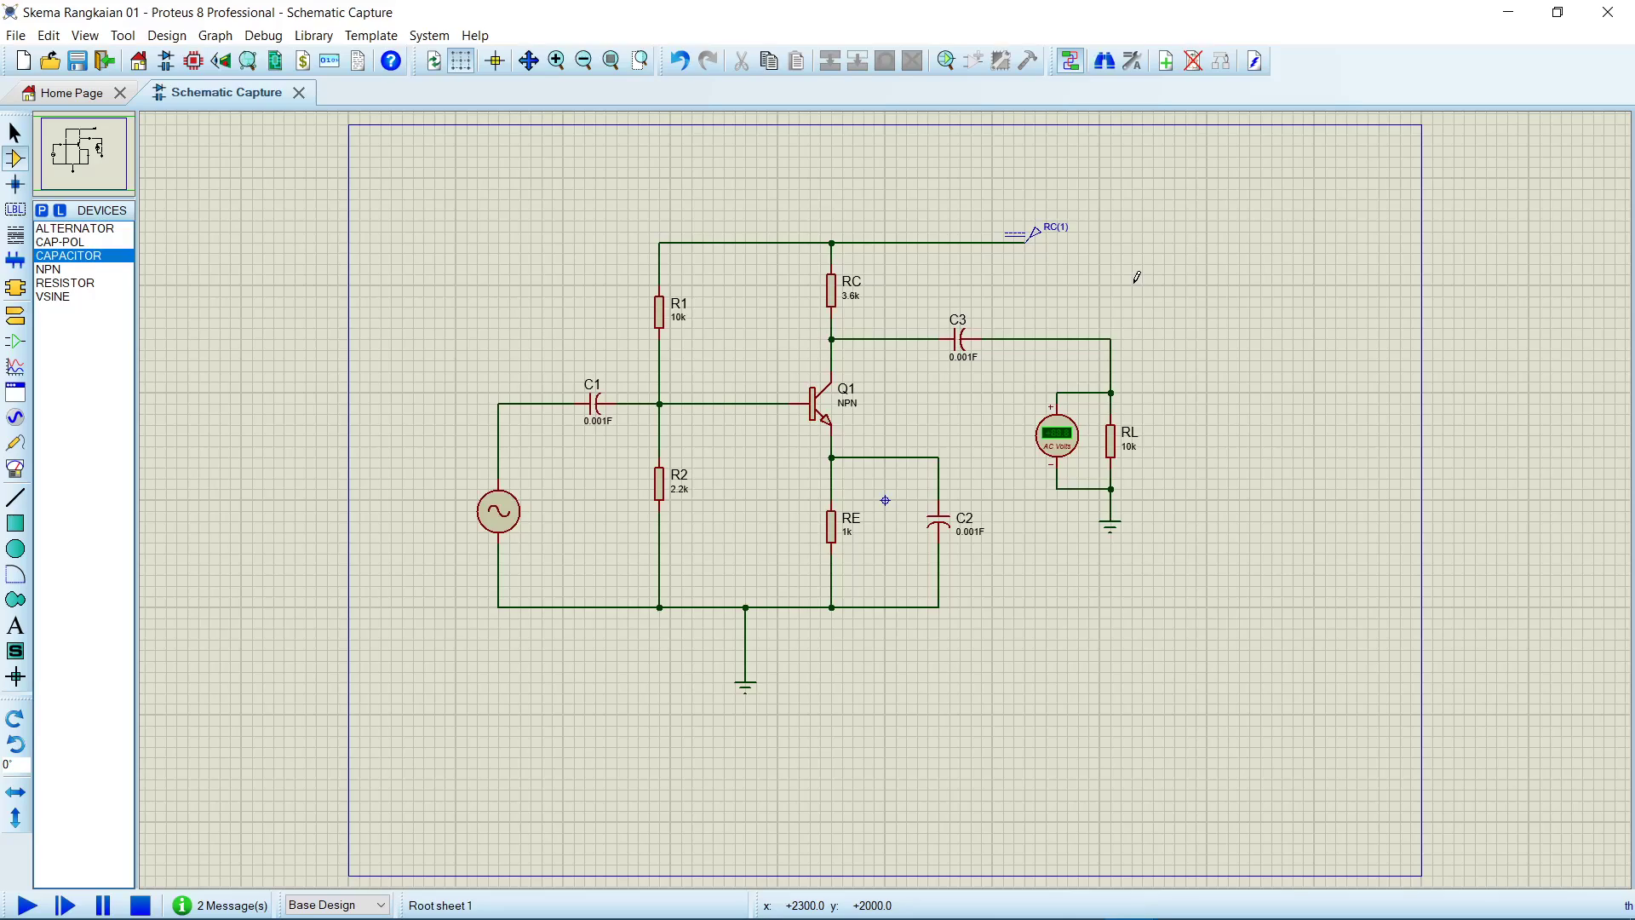
# - Run the amplifier simulation to measure the AC voltage across RL
pyautogui.press('F12')
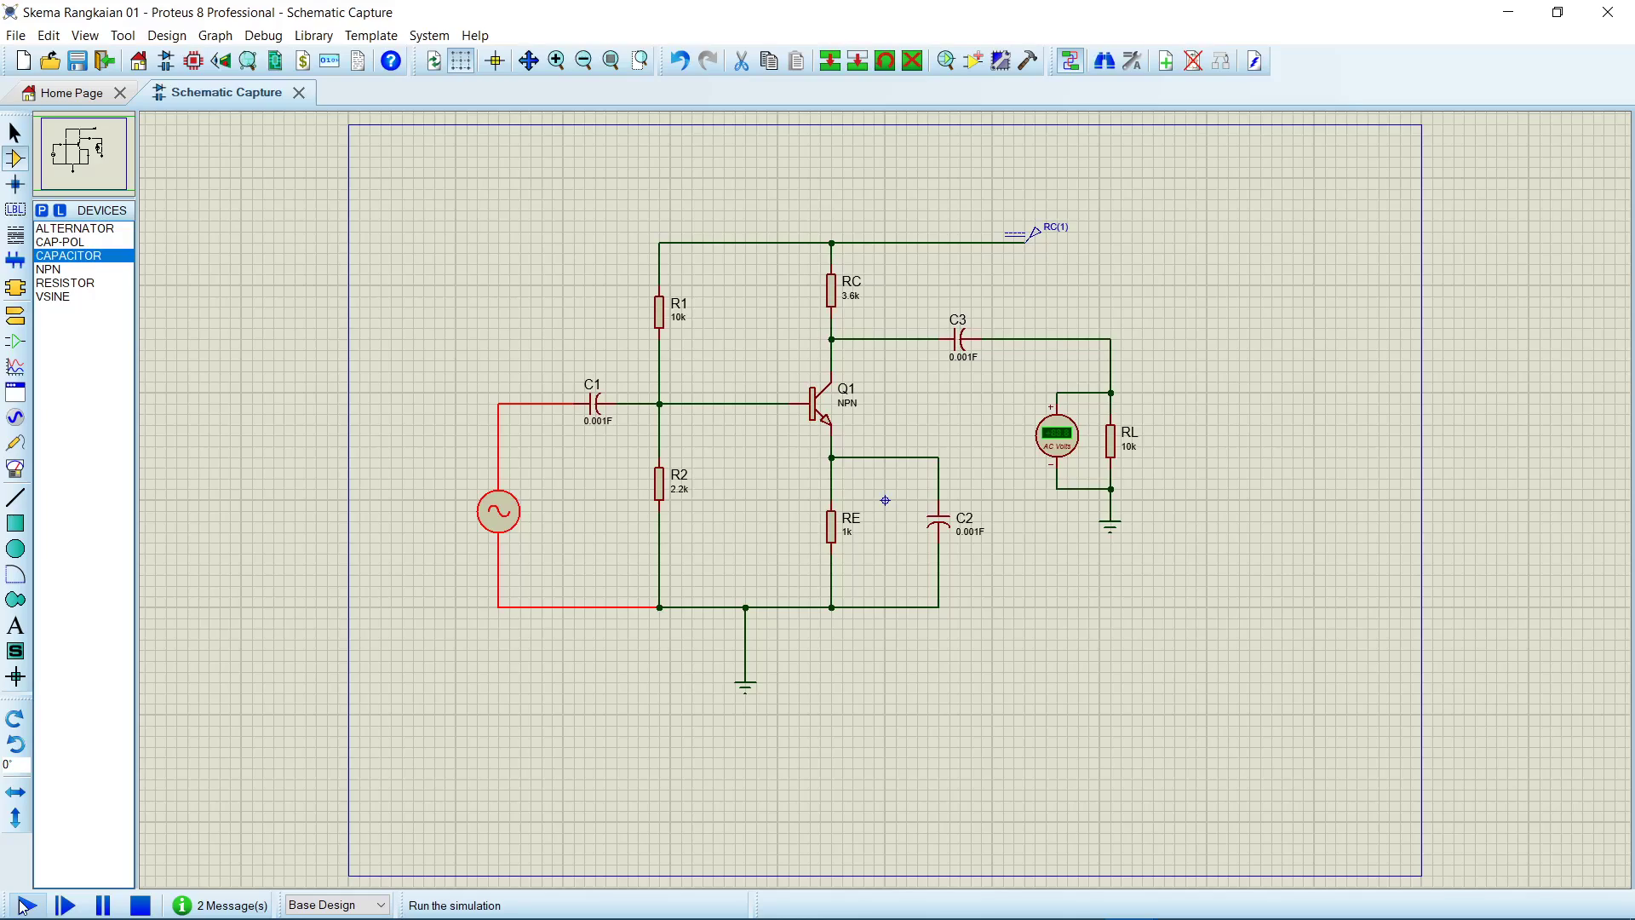
pyautogui.click(26, 904)
pyautogui.click(28, 907)
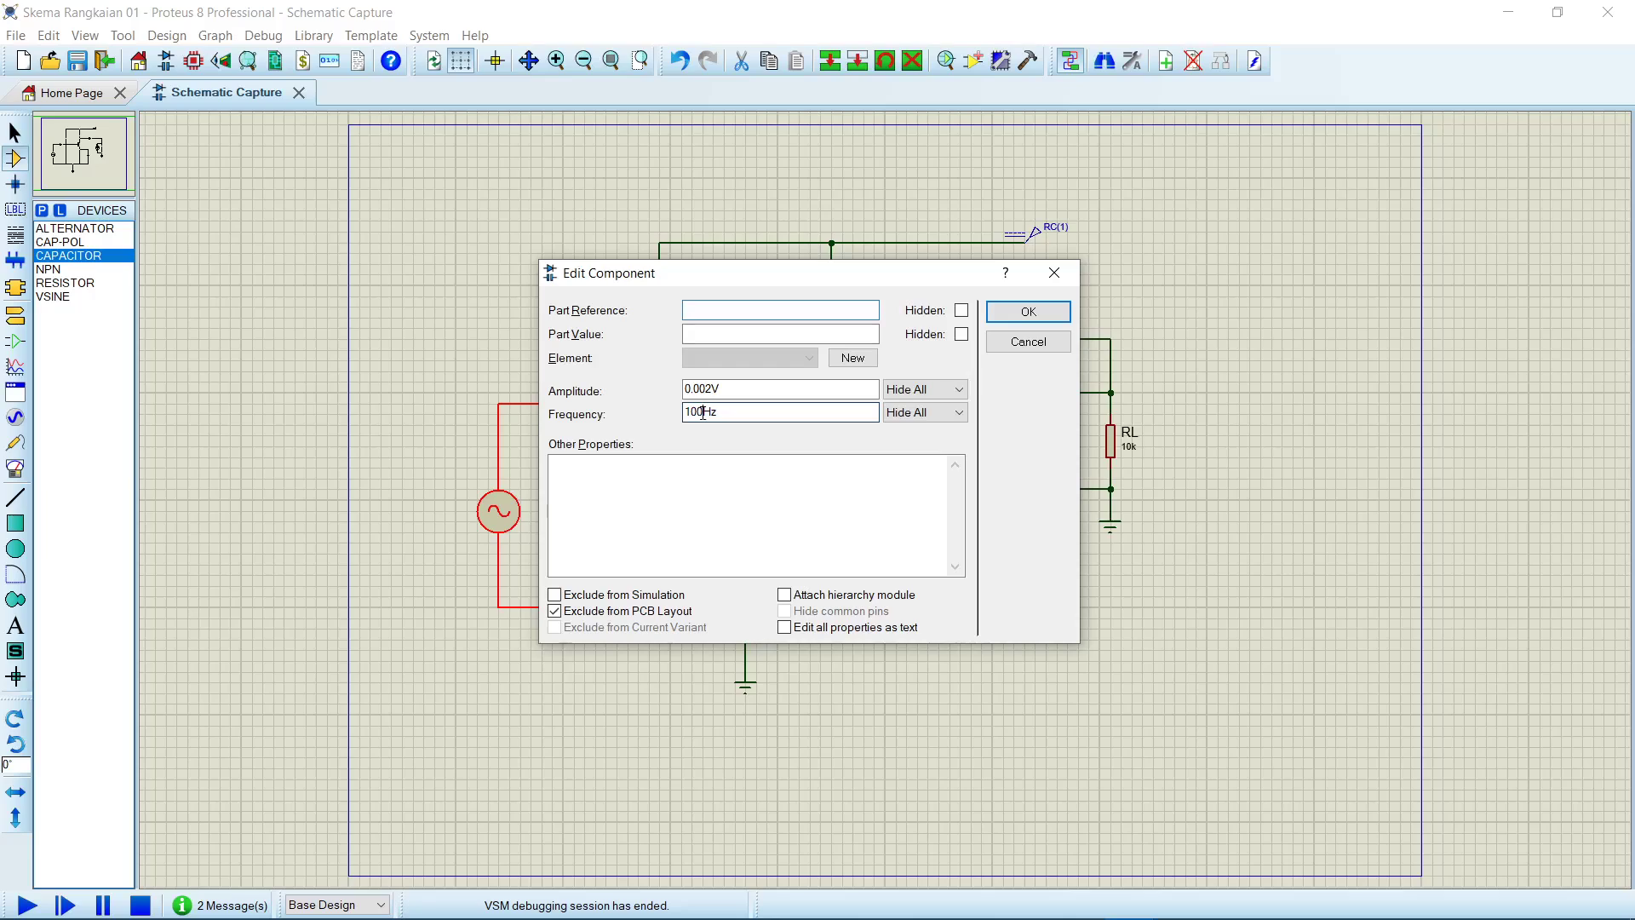
# - Set the AC source's frequency to 100 Hz, rerun the simulation to measure the voltage across RL, and stop it
pyautogui.press('Return')
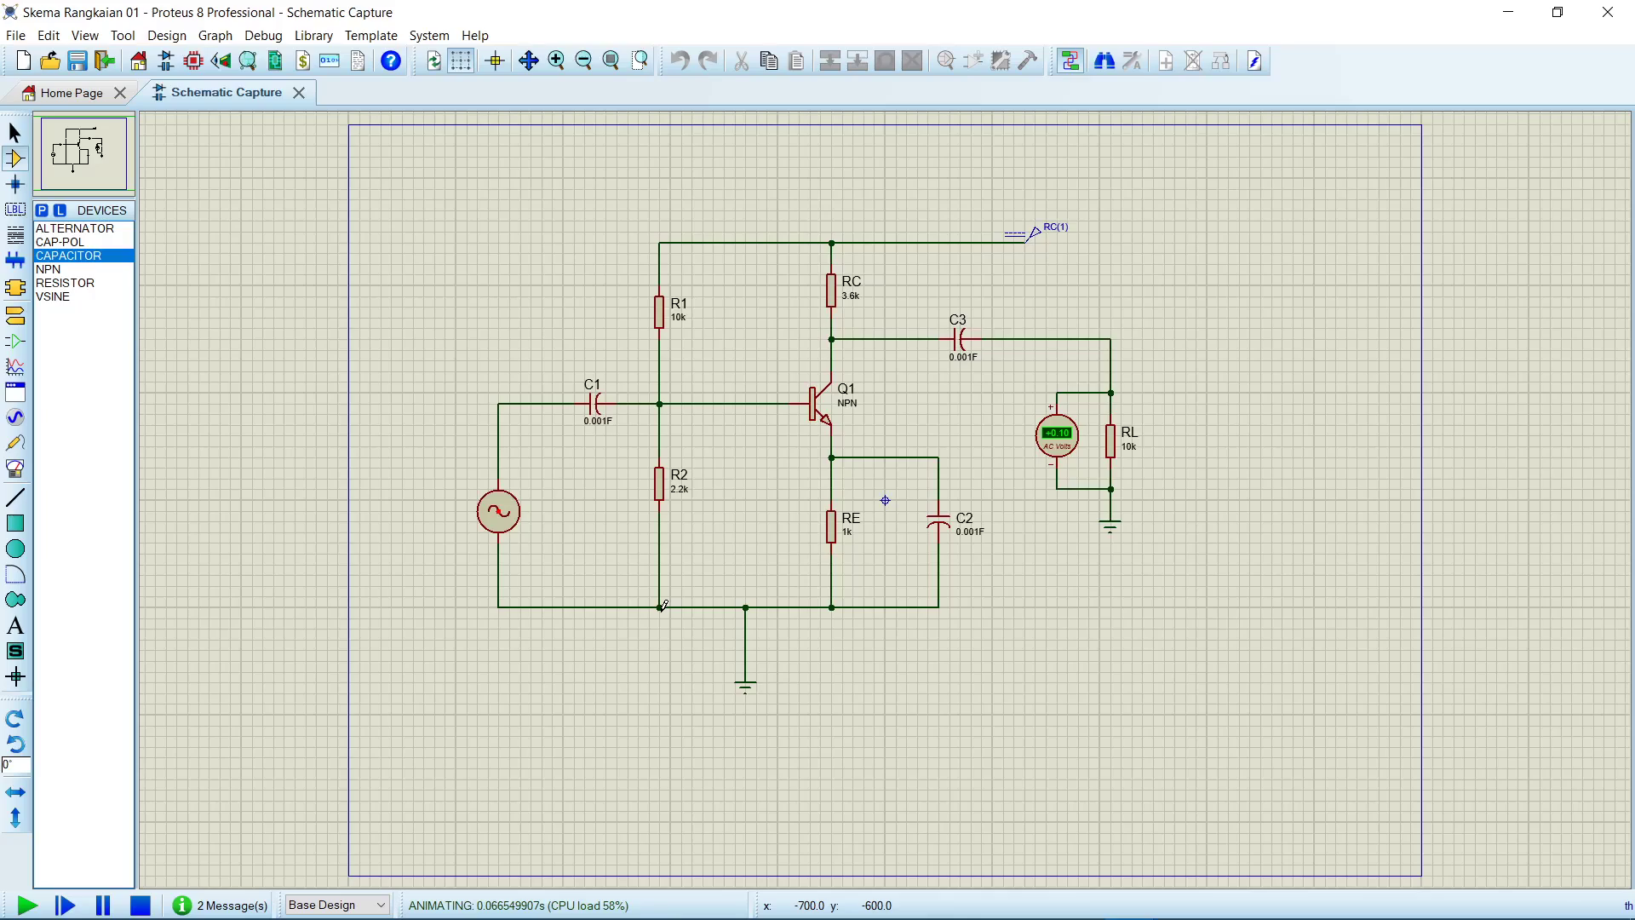
pyautogui.click(27, 905)
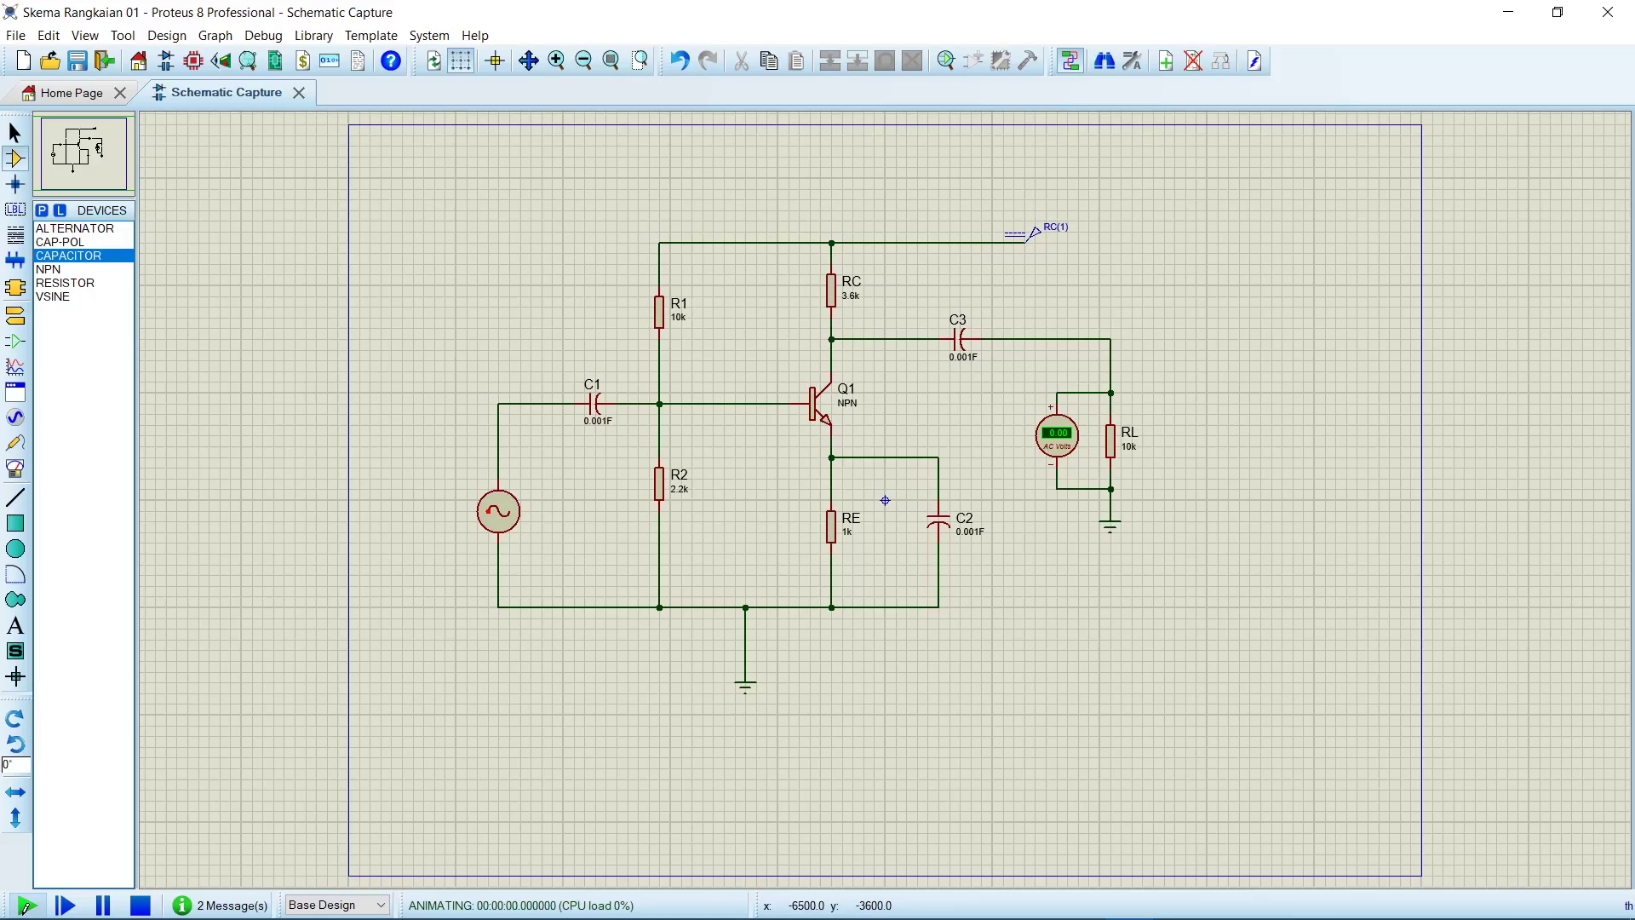
pyautogui.click(26, 905)
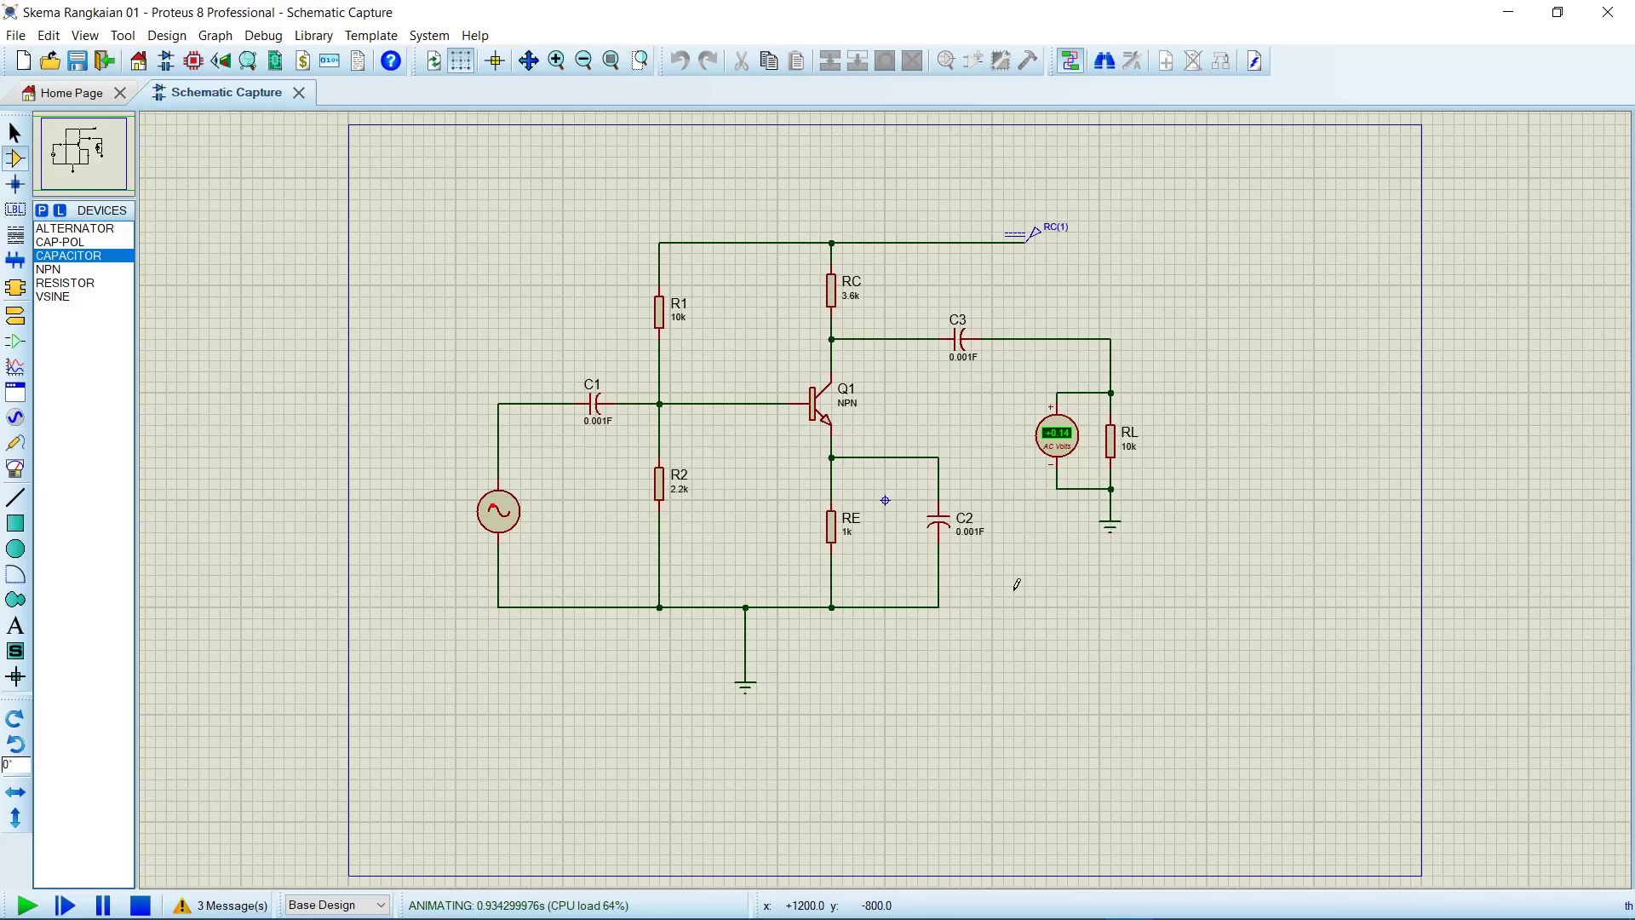
pyautogui.press('shift+Pause')
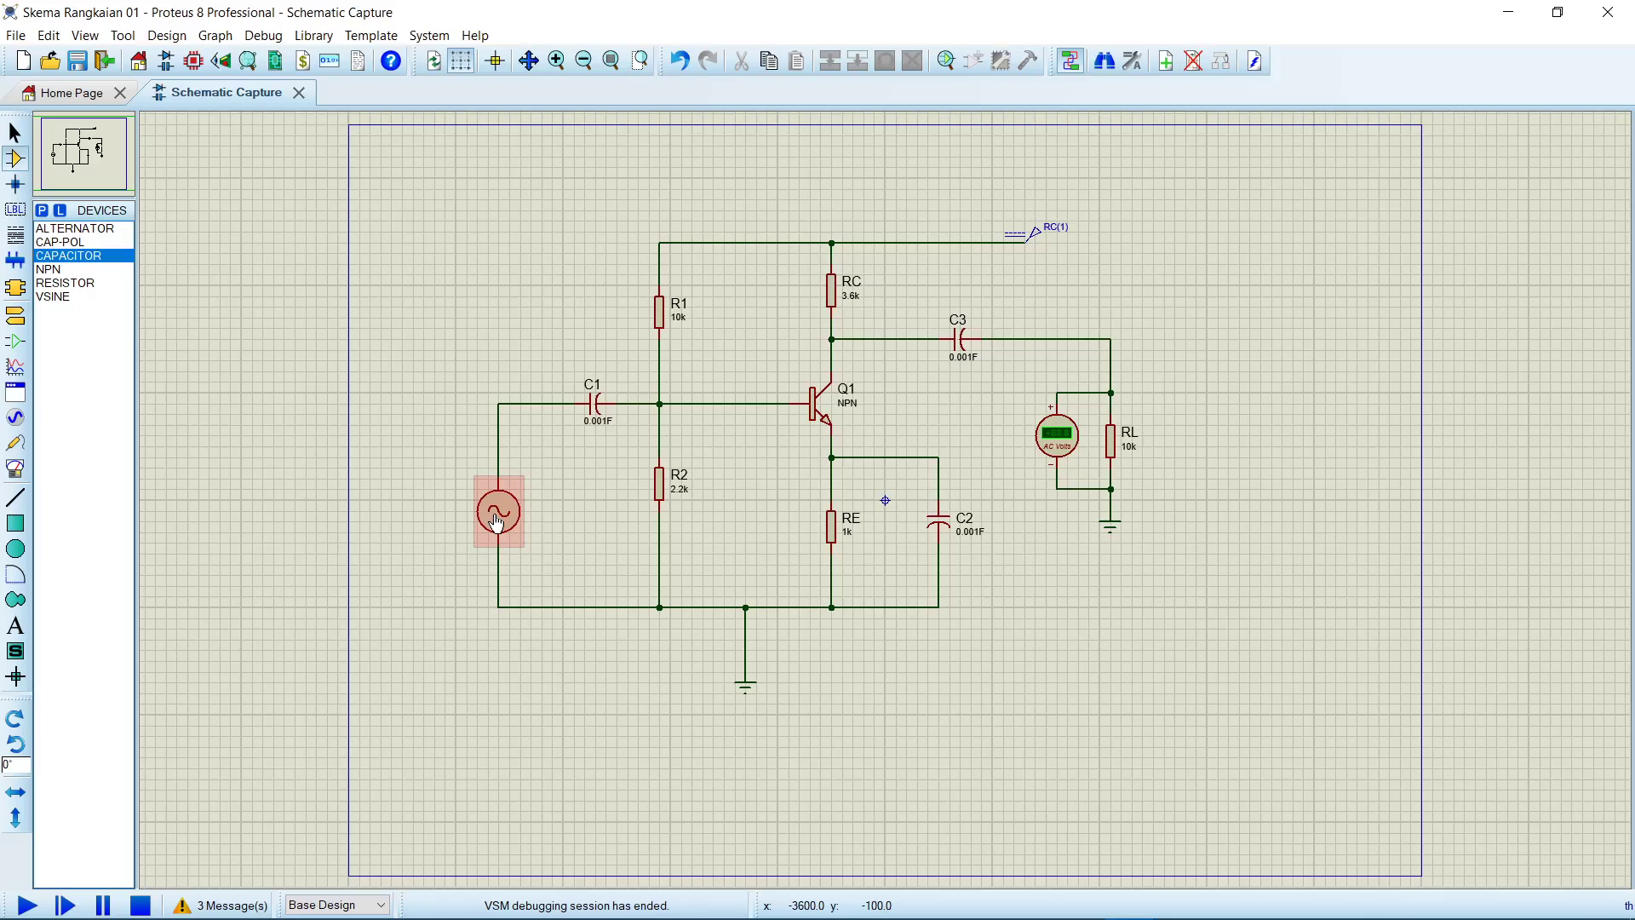
# - Reopen and close the AC source's properties, and run the amplifier simulation once more
pyautogui.click(497, 518)
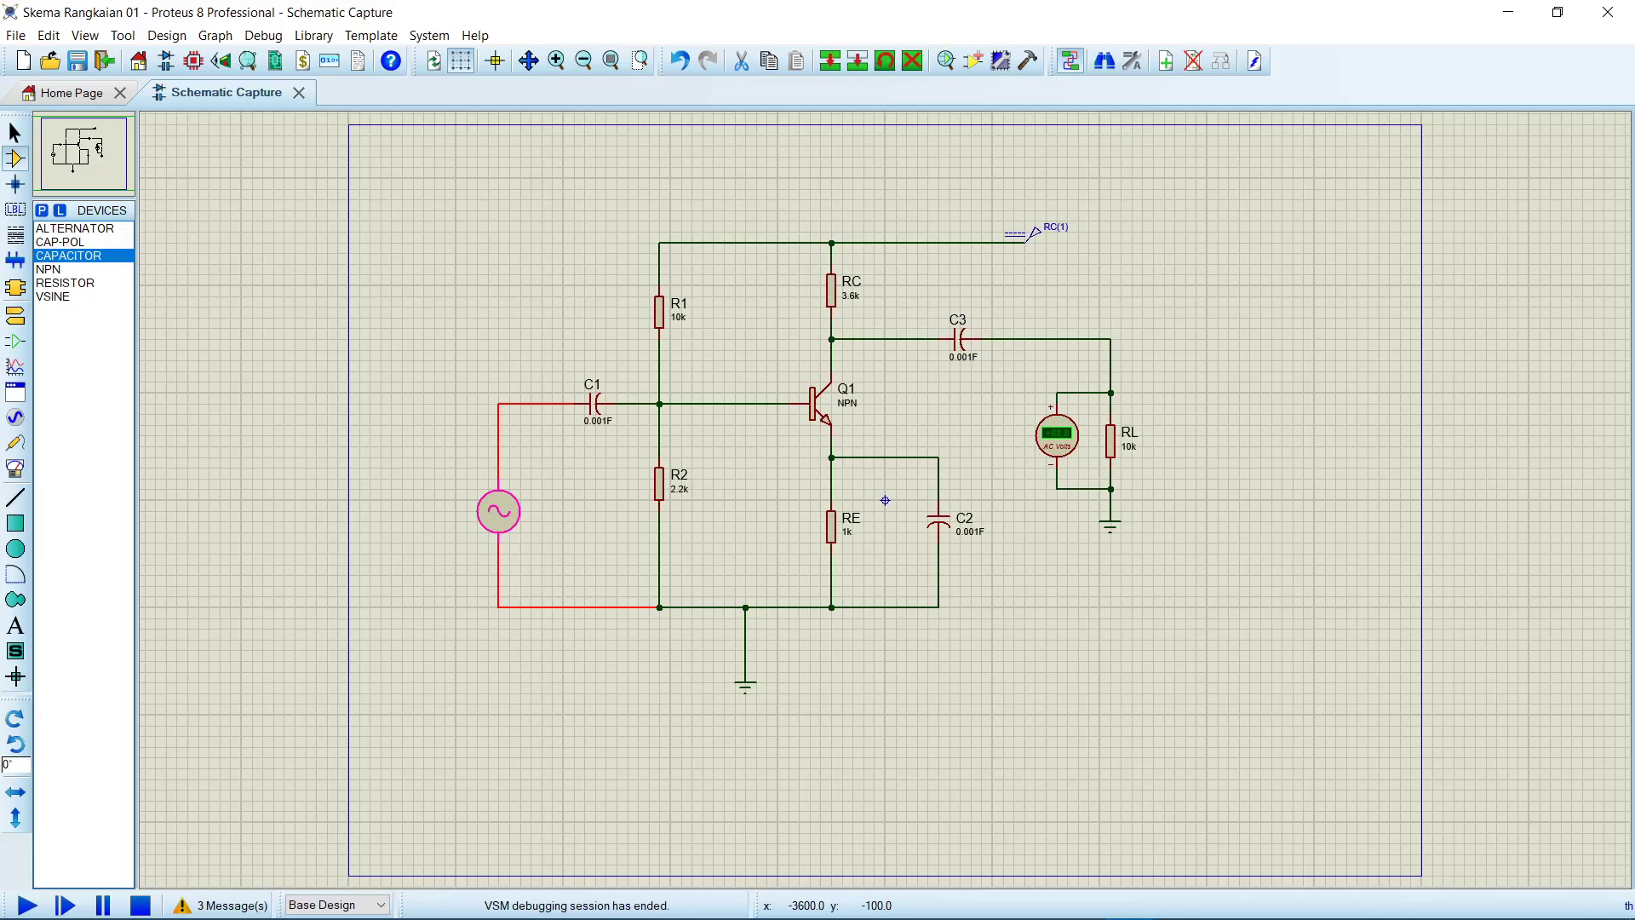
pyautogui.doubleClick(498, 511)
pyautogui.click(1044, 279)
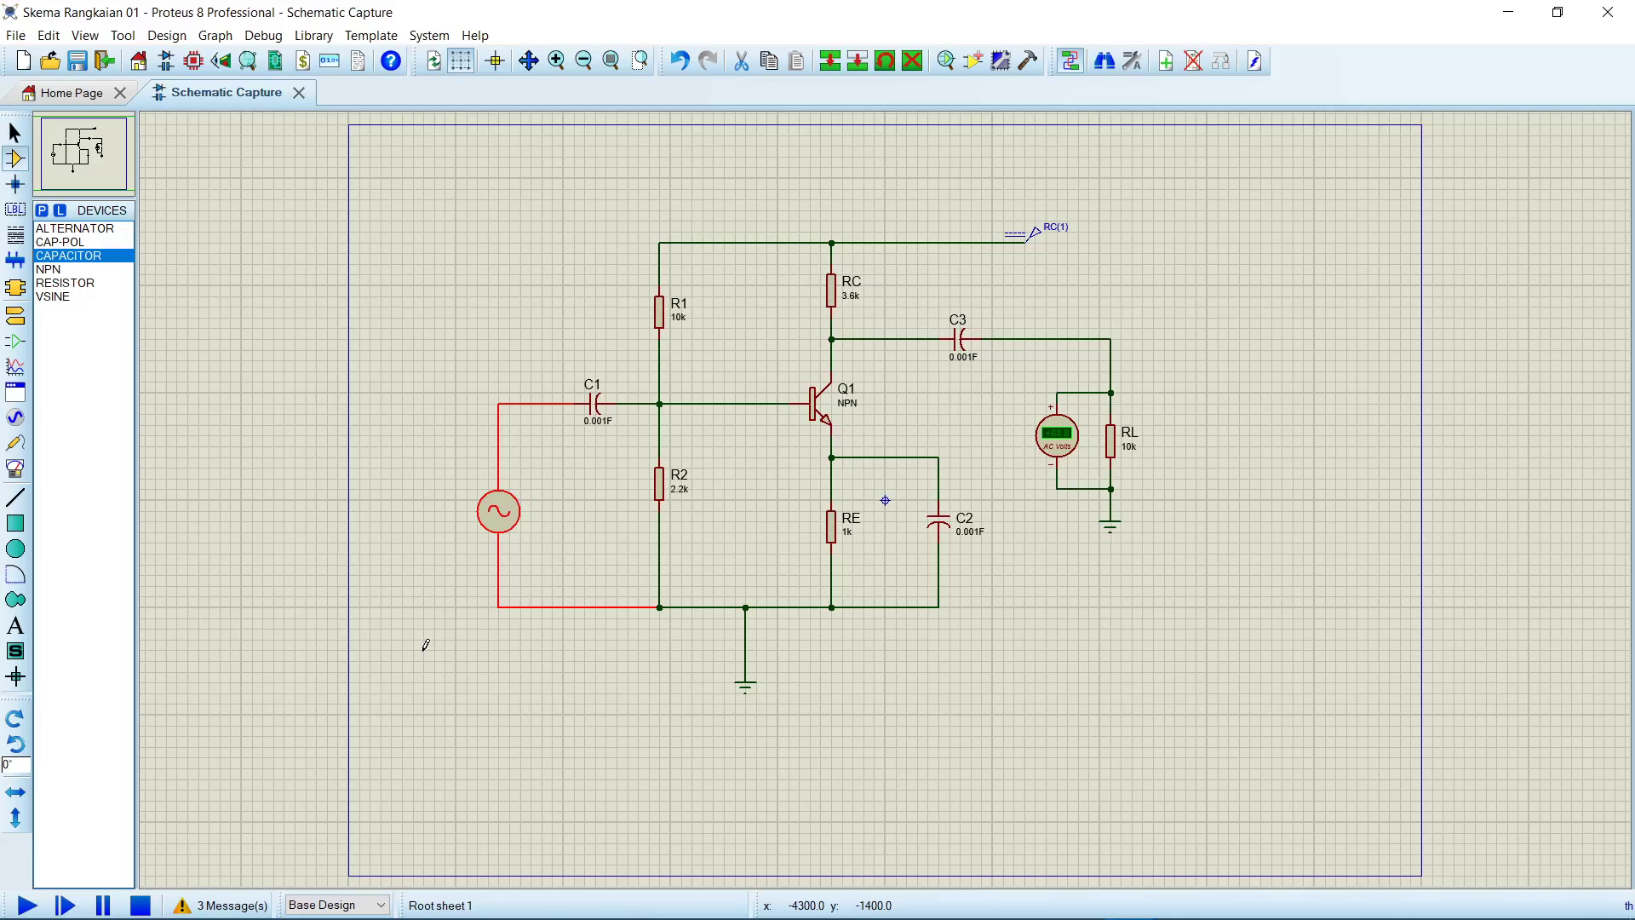
pyautogui.press('F12')
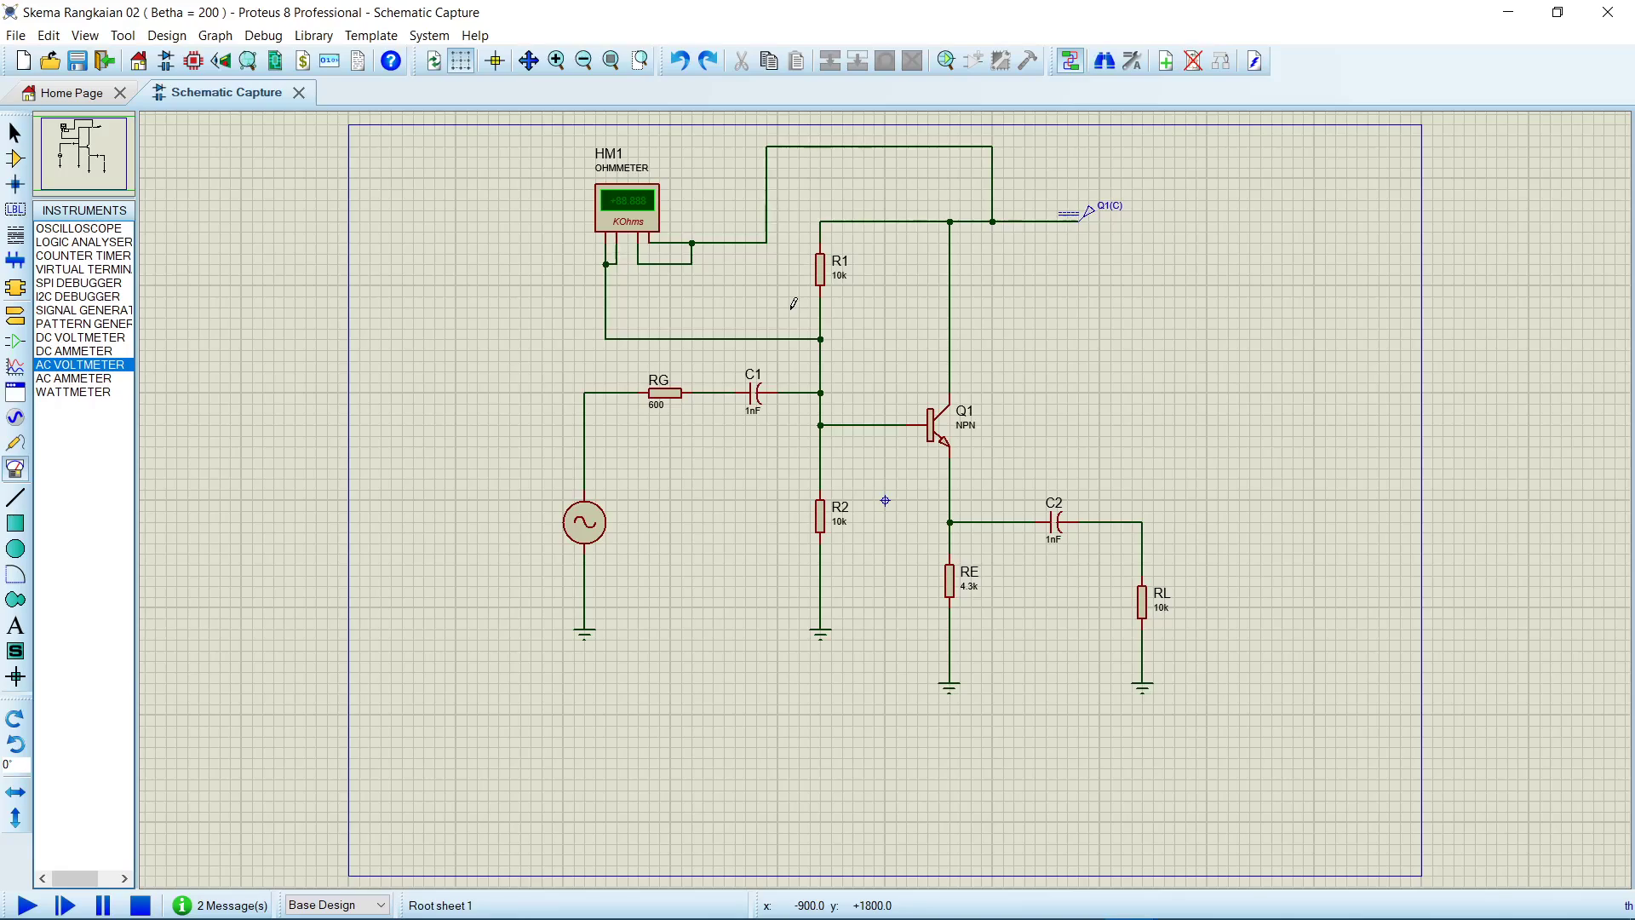
# - In the Skema Rangkaian 02 schematic, review the AC source's amplitude and frequency and transistor Q1's ideal forward beta
pyautogui.doubleClick(589, 512)
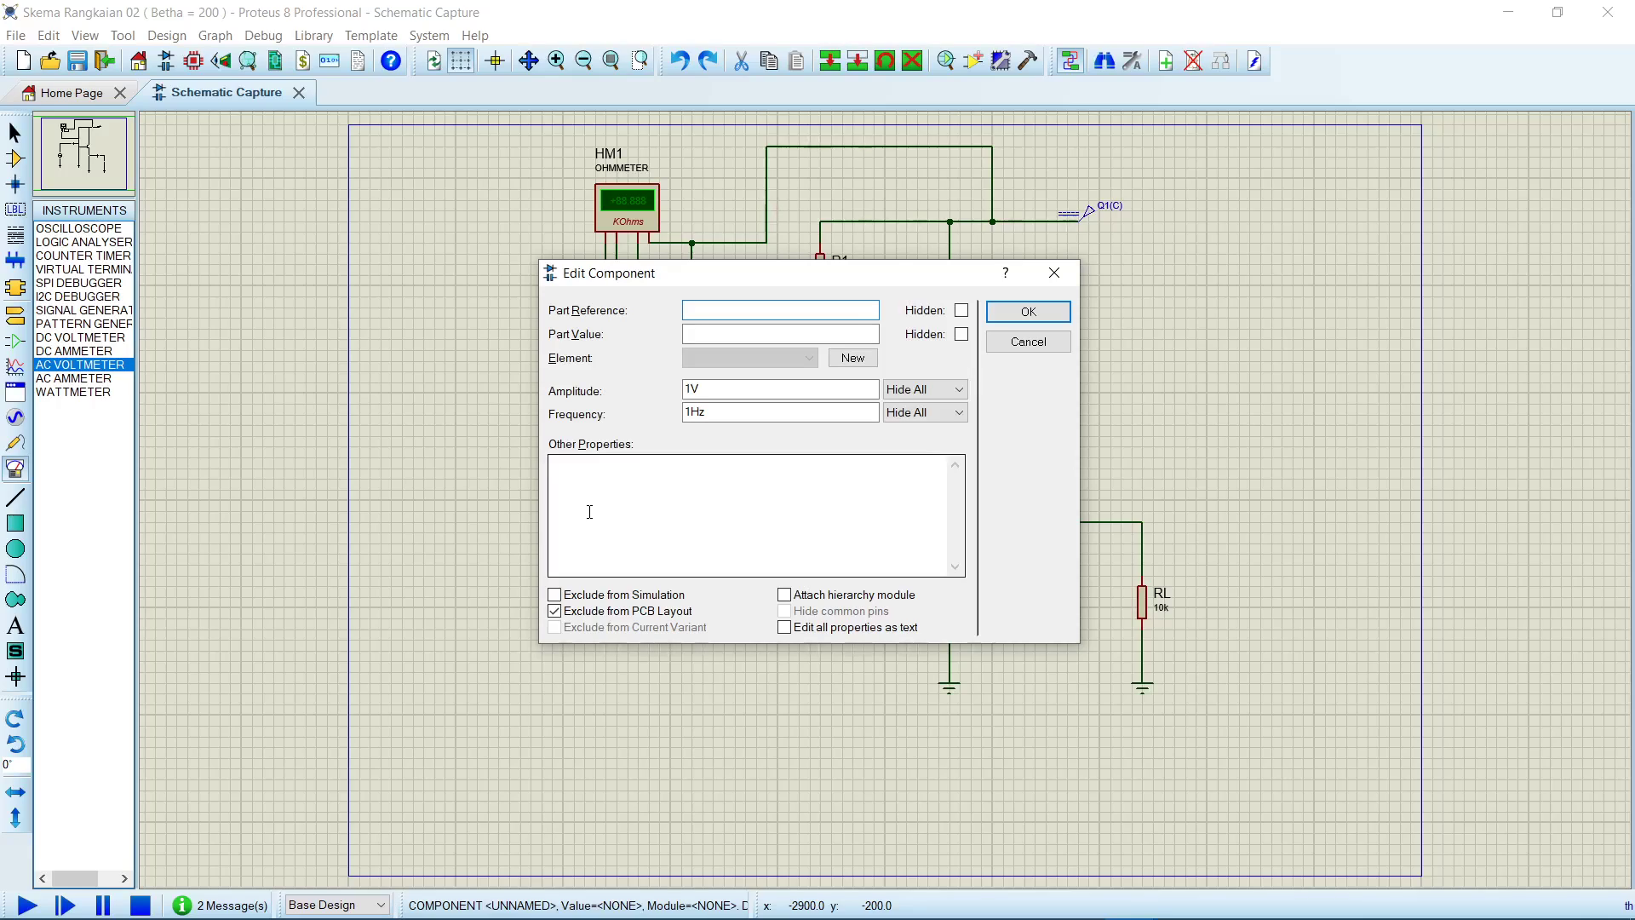
pyautogui.click(1012, 312)
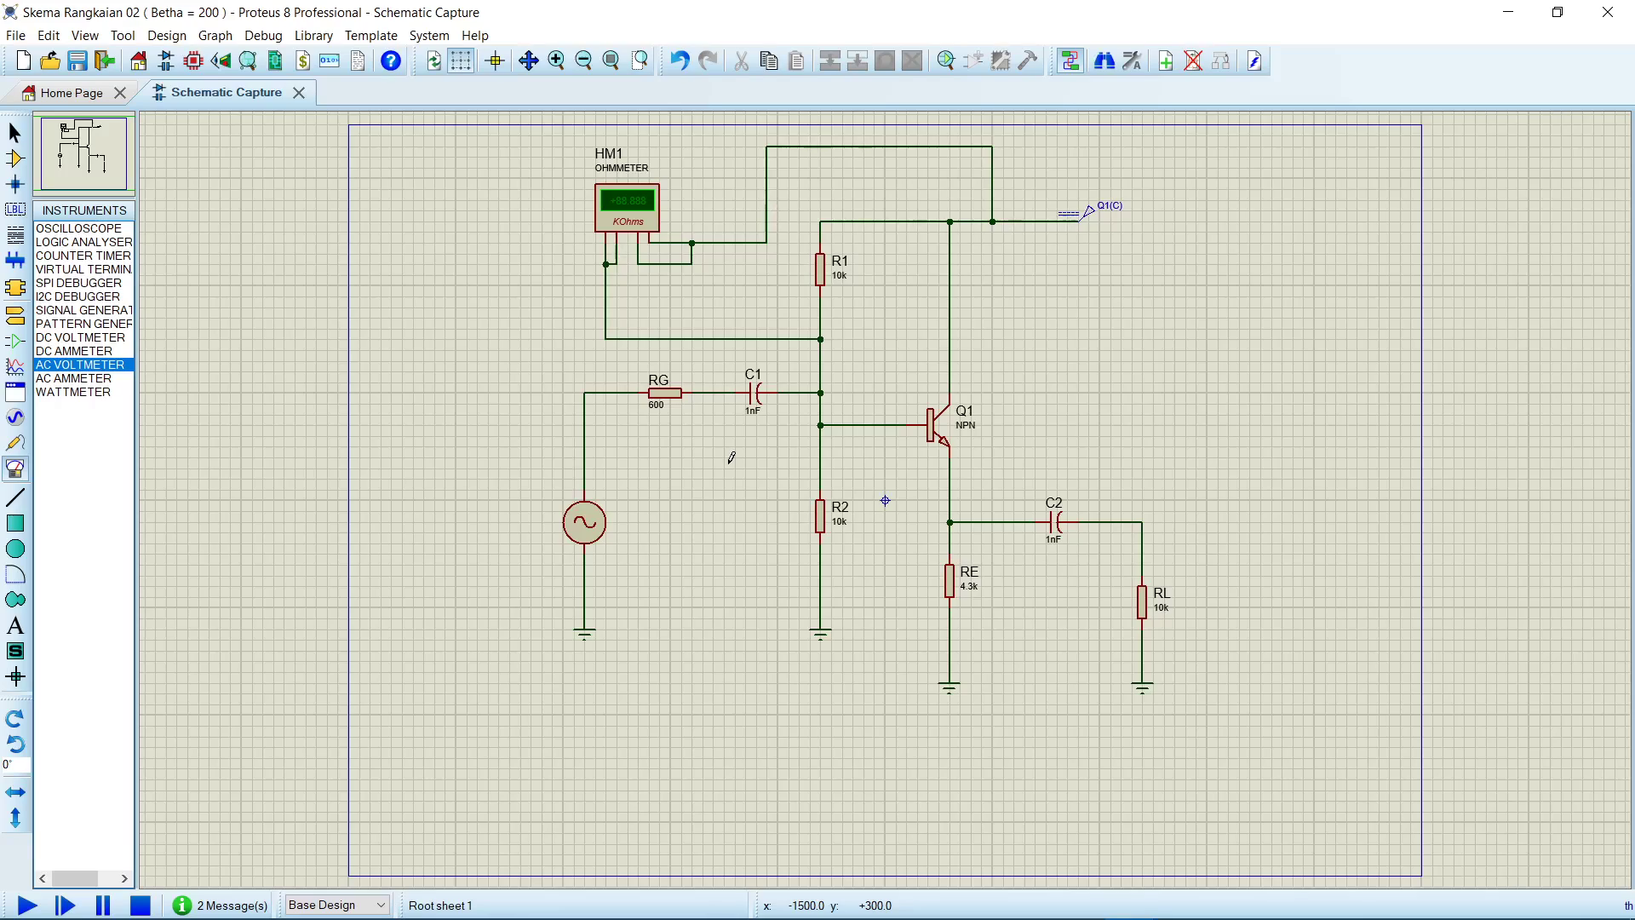
pyautogui.doubleClick(937, 423)
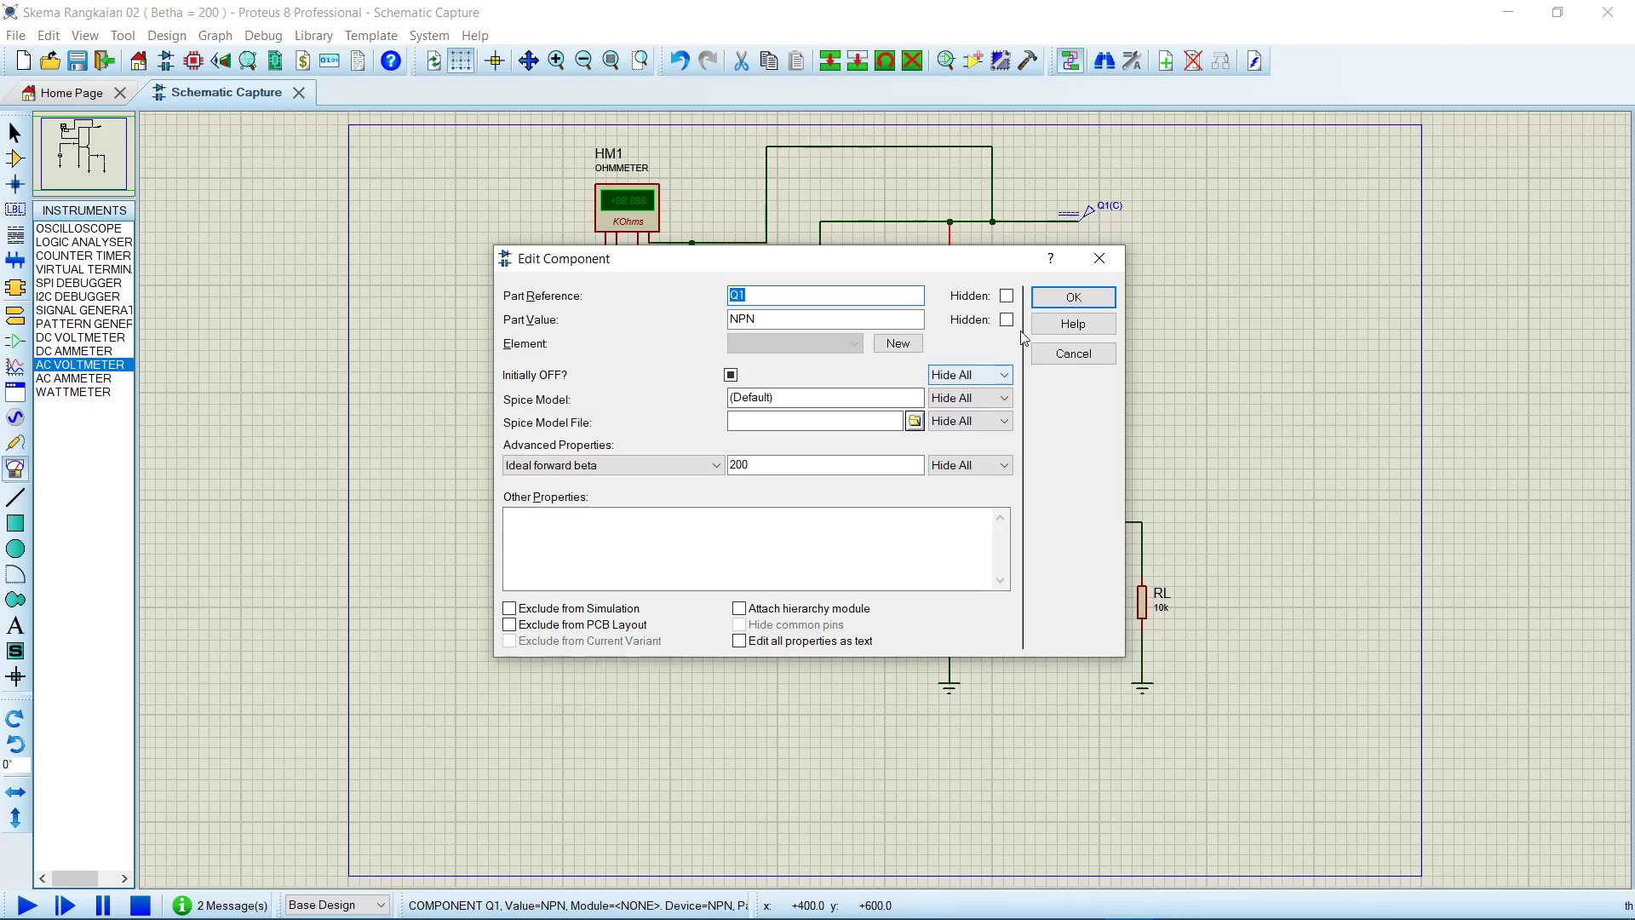
pyautogui.click(1073, 298)
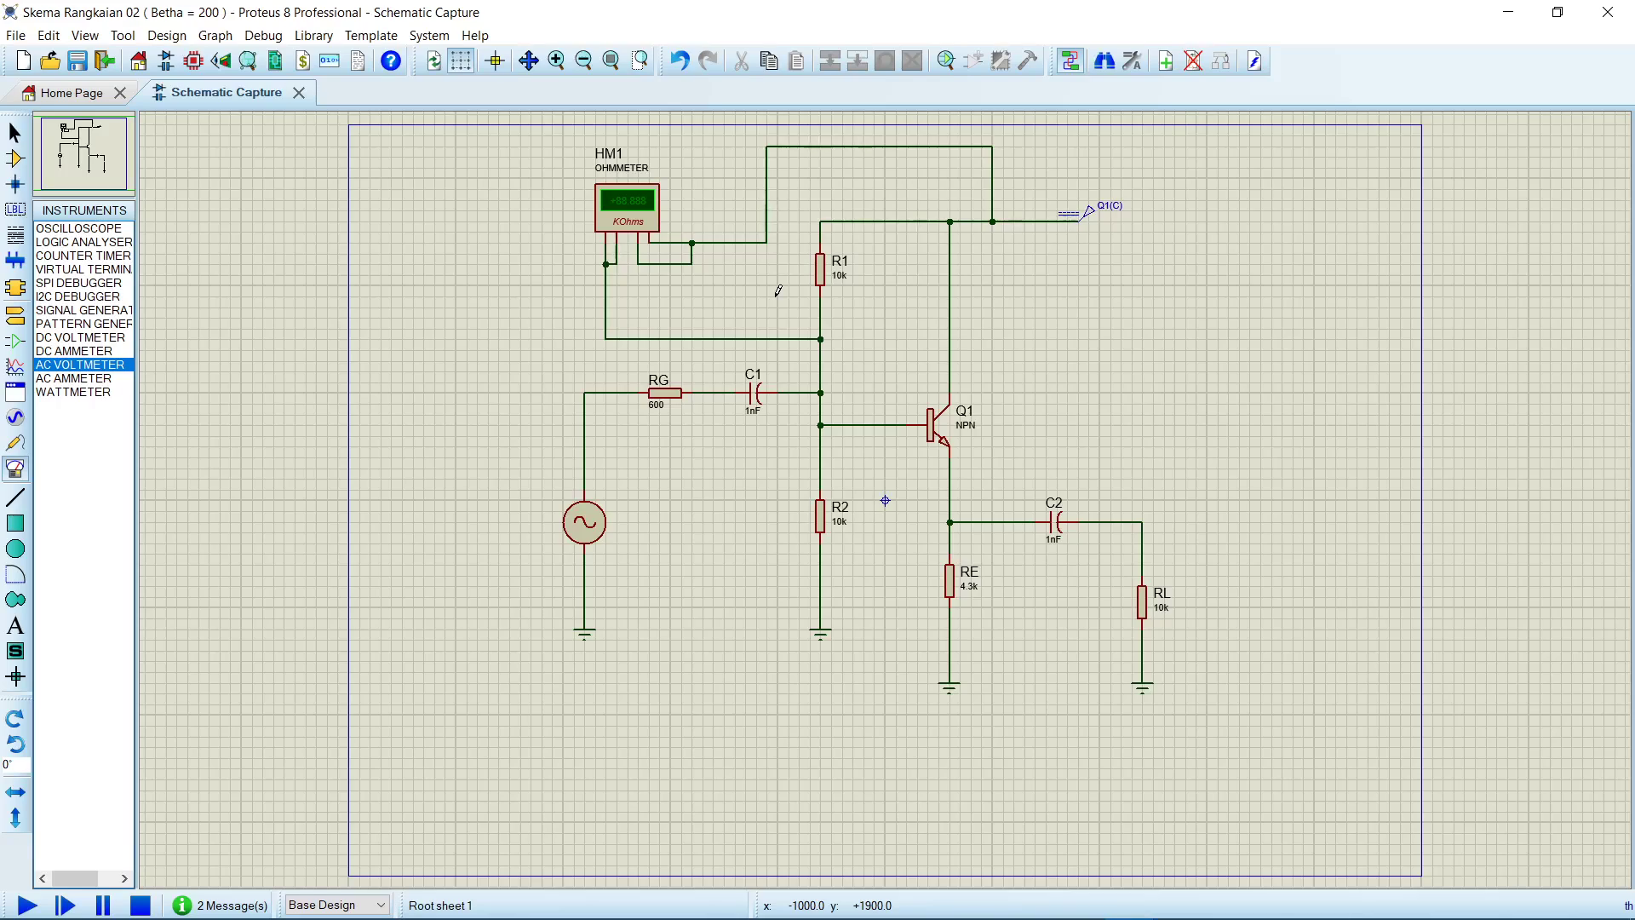
# - Simulate the Skema Rangkaian 02 circuit, edit Q1's ideal forward beta and rerun the simulation to measure the resistance at HM1
pyautogui.press('F12')
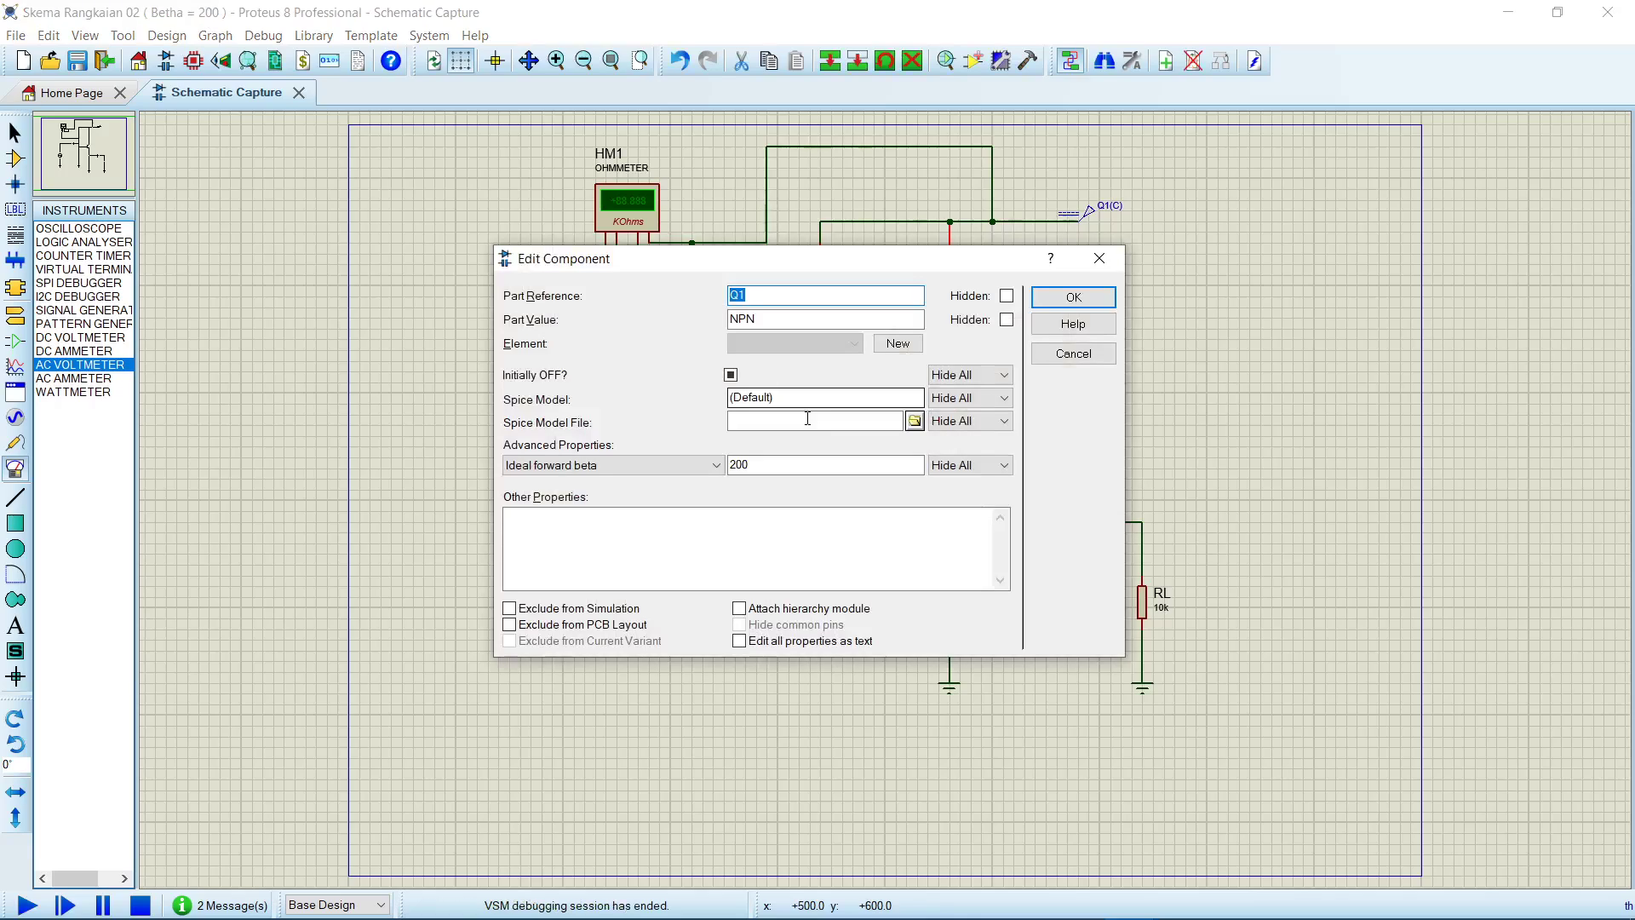
pyautogui.click(737, 465)
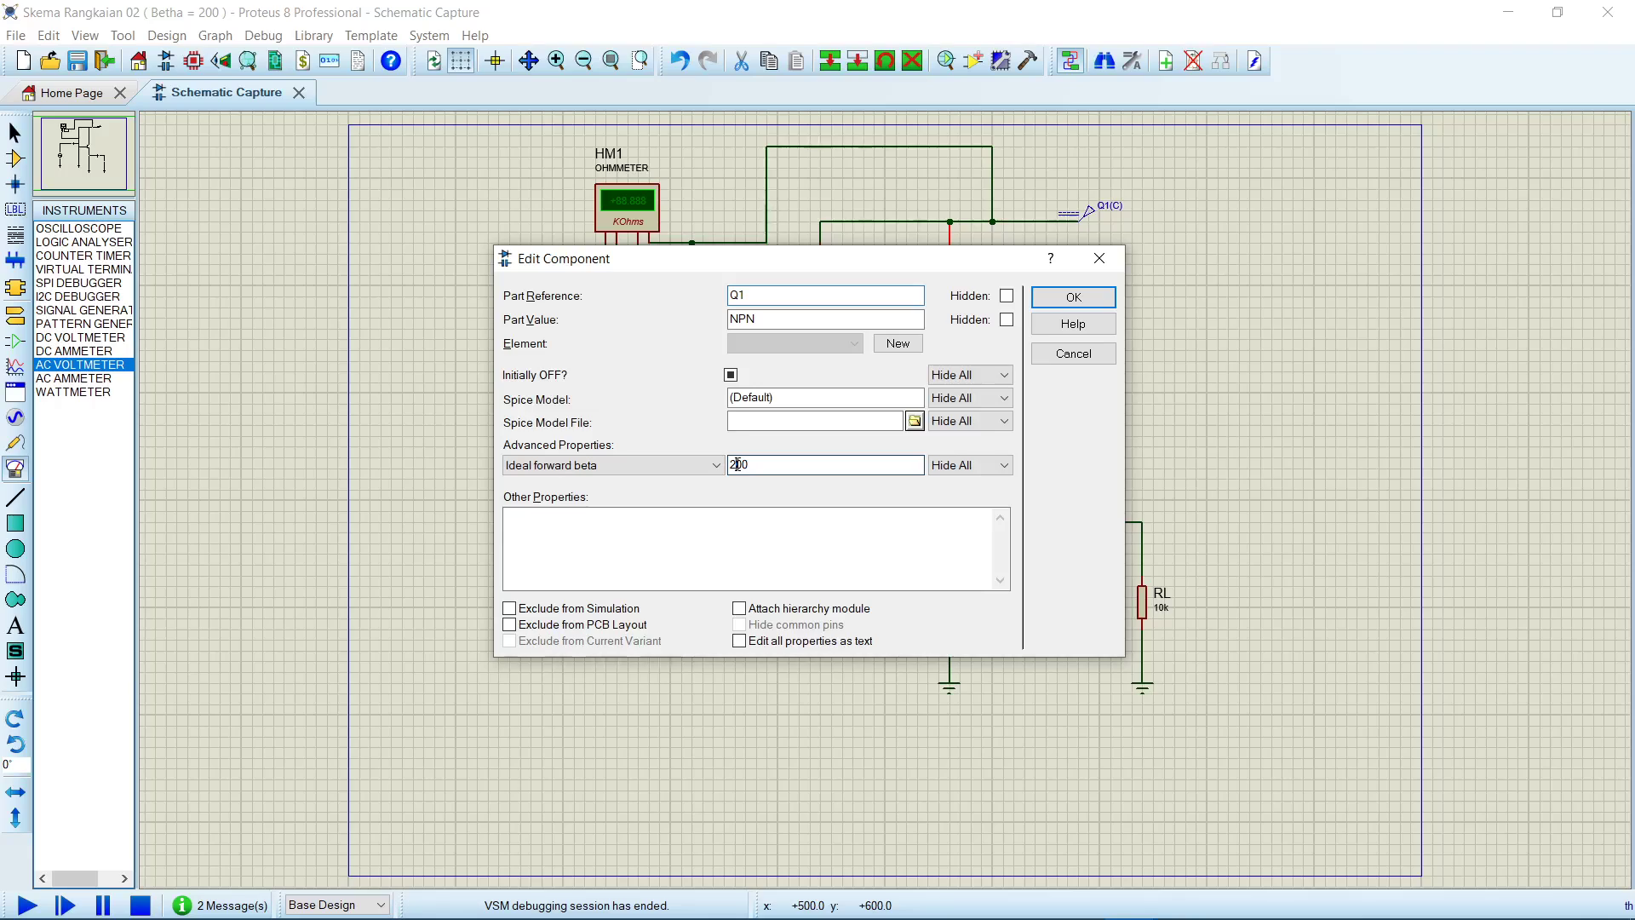
pyautogui.press('Return')
pyautogui.press('F12')
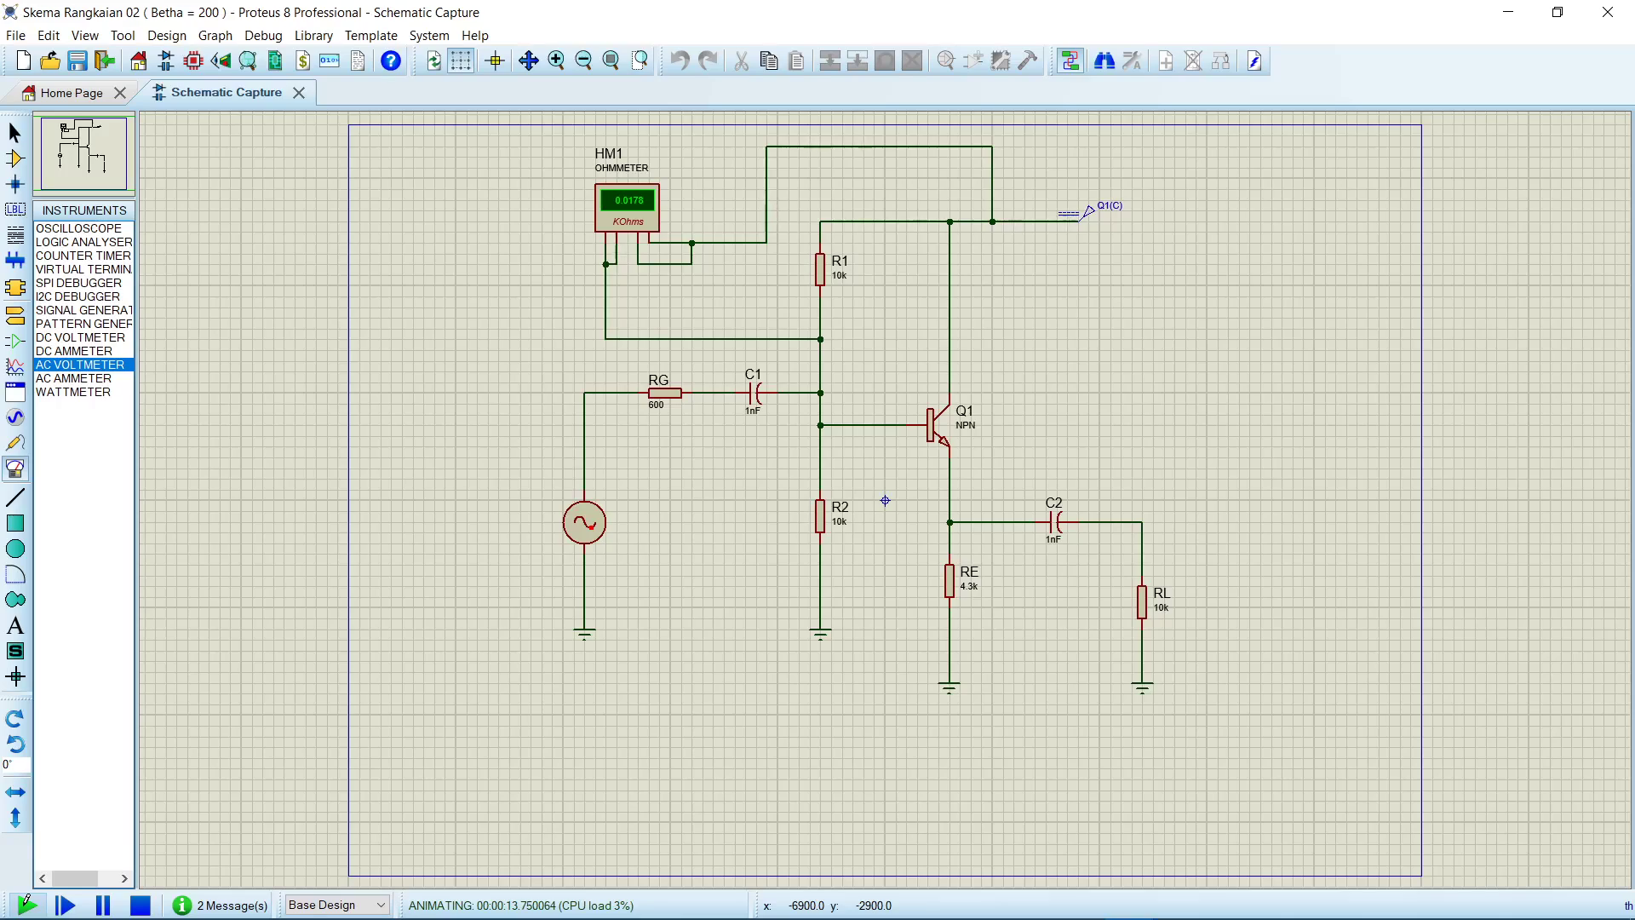
pyautogui.click(20, 898)
# - Switch to the Skema Rangkaian 03 schematic, run its simulation to read the ohmmeter and AC voltmeter, and stop it
pyautogui.moveTo(1130, 898)
pyautogui.click(1311, 796)
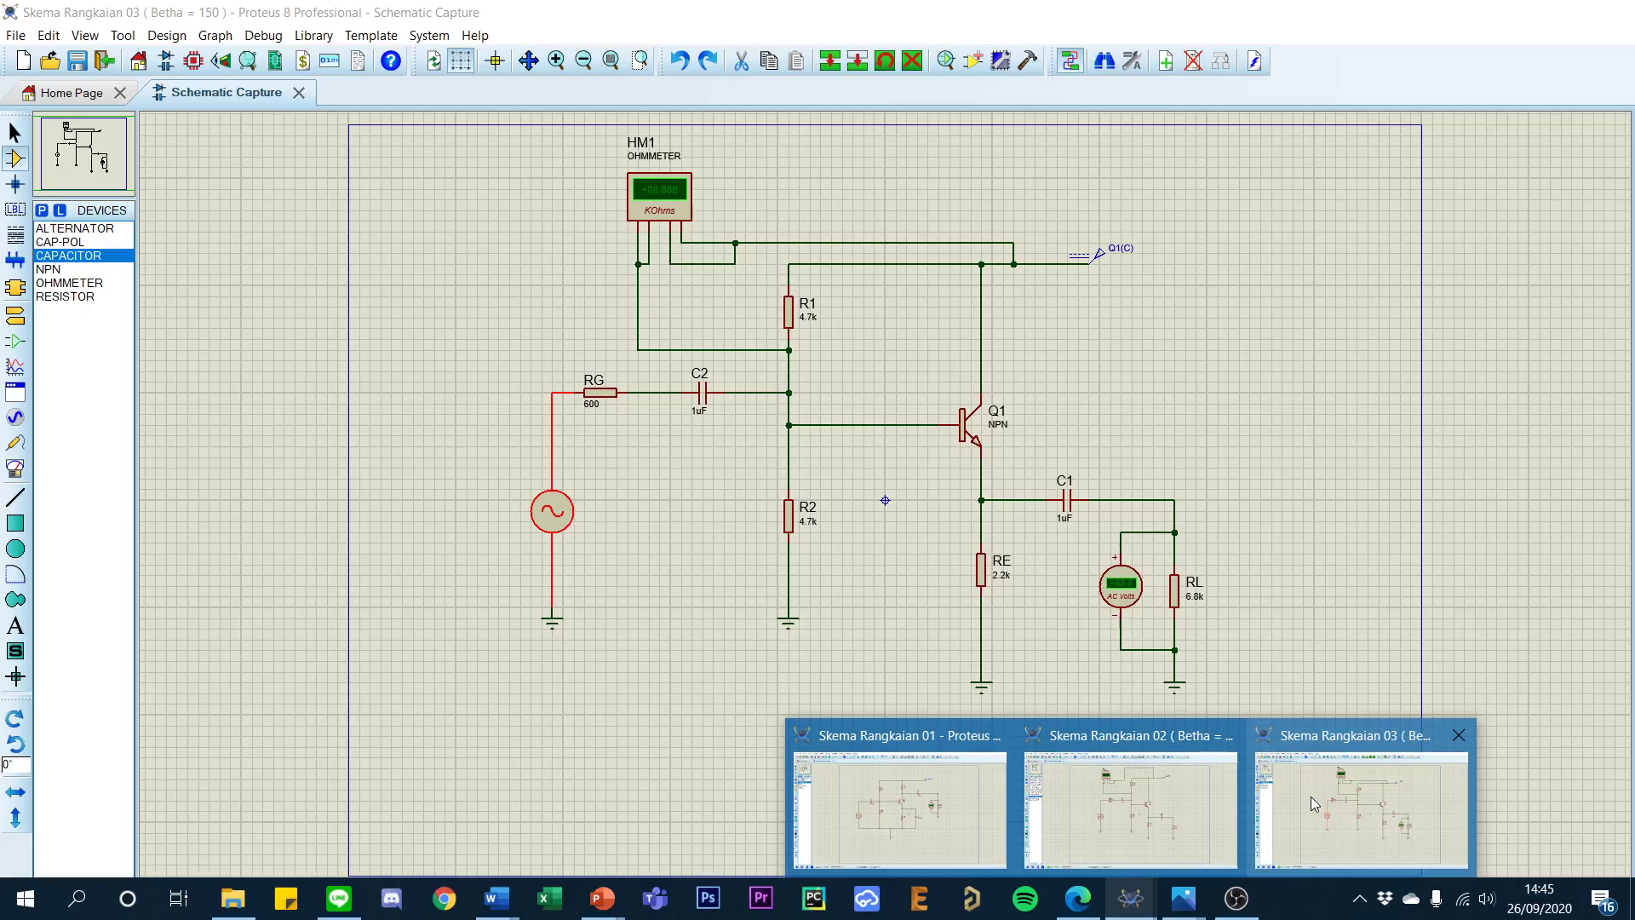
pyautogui.click(1310, 795)
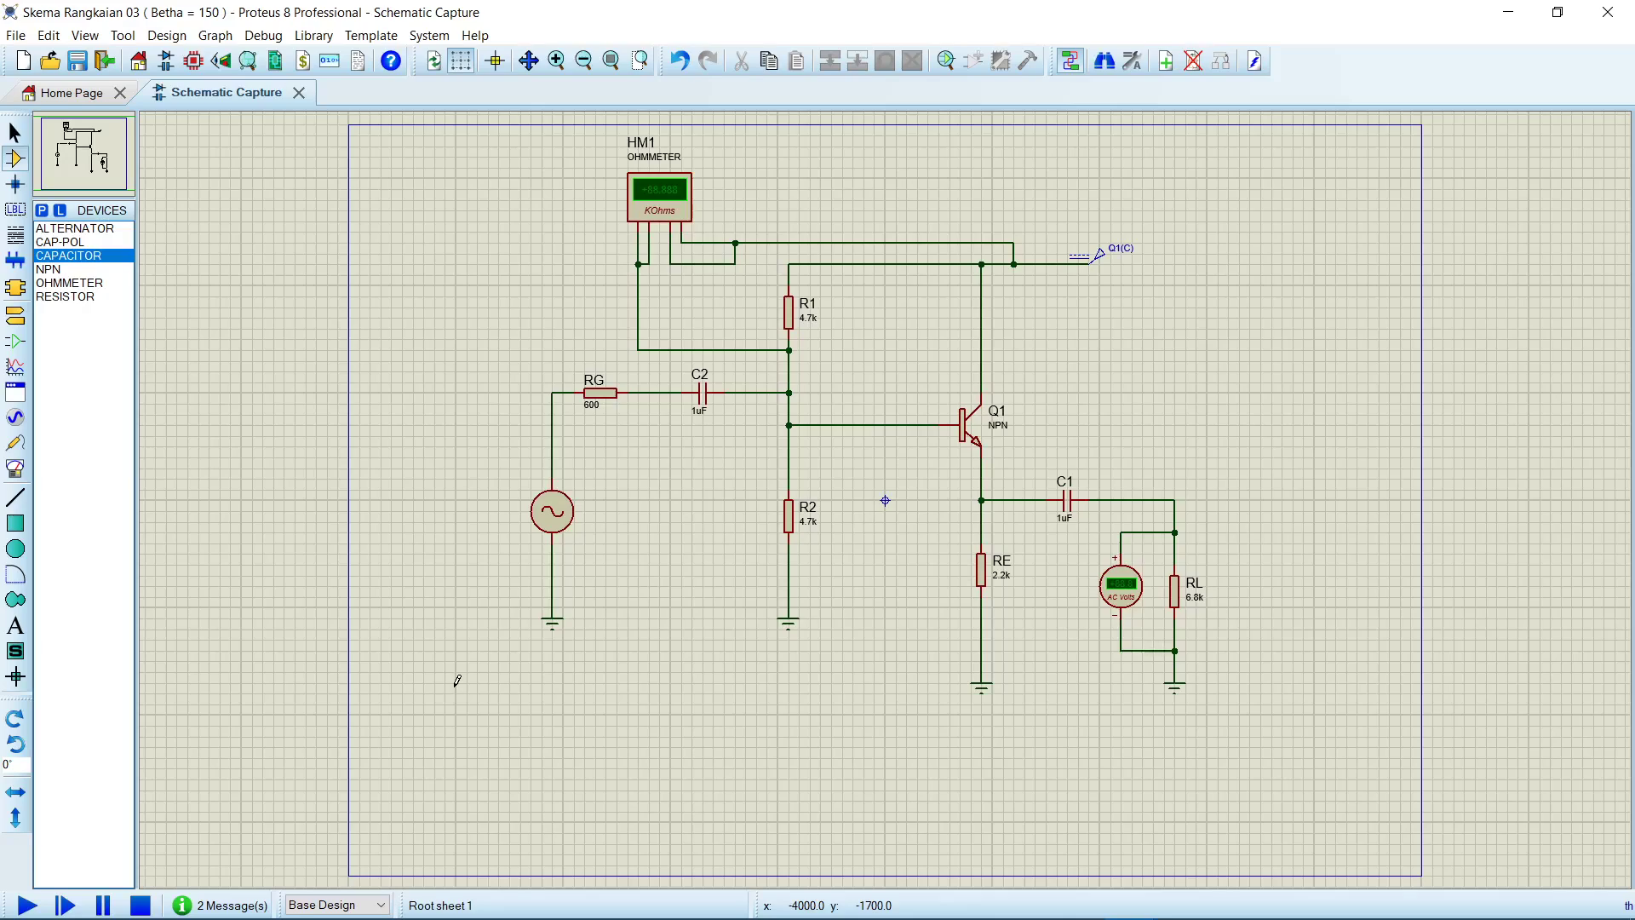
pyautogui.press('F12')
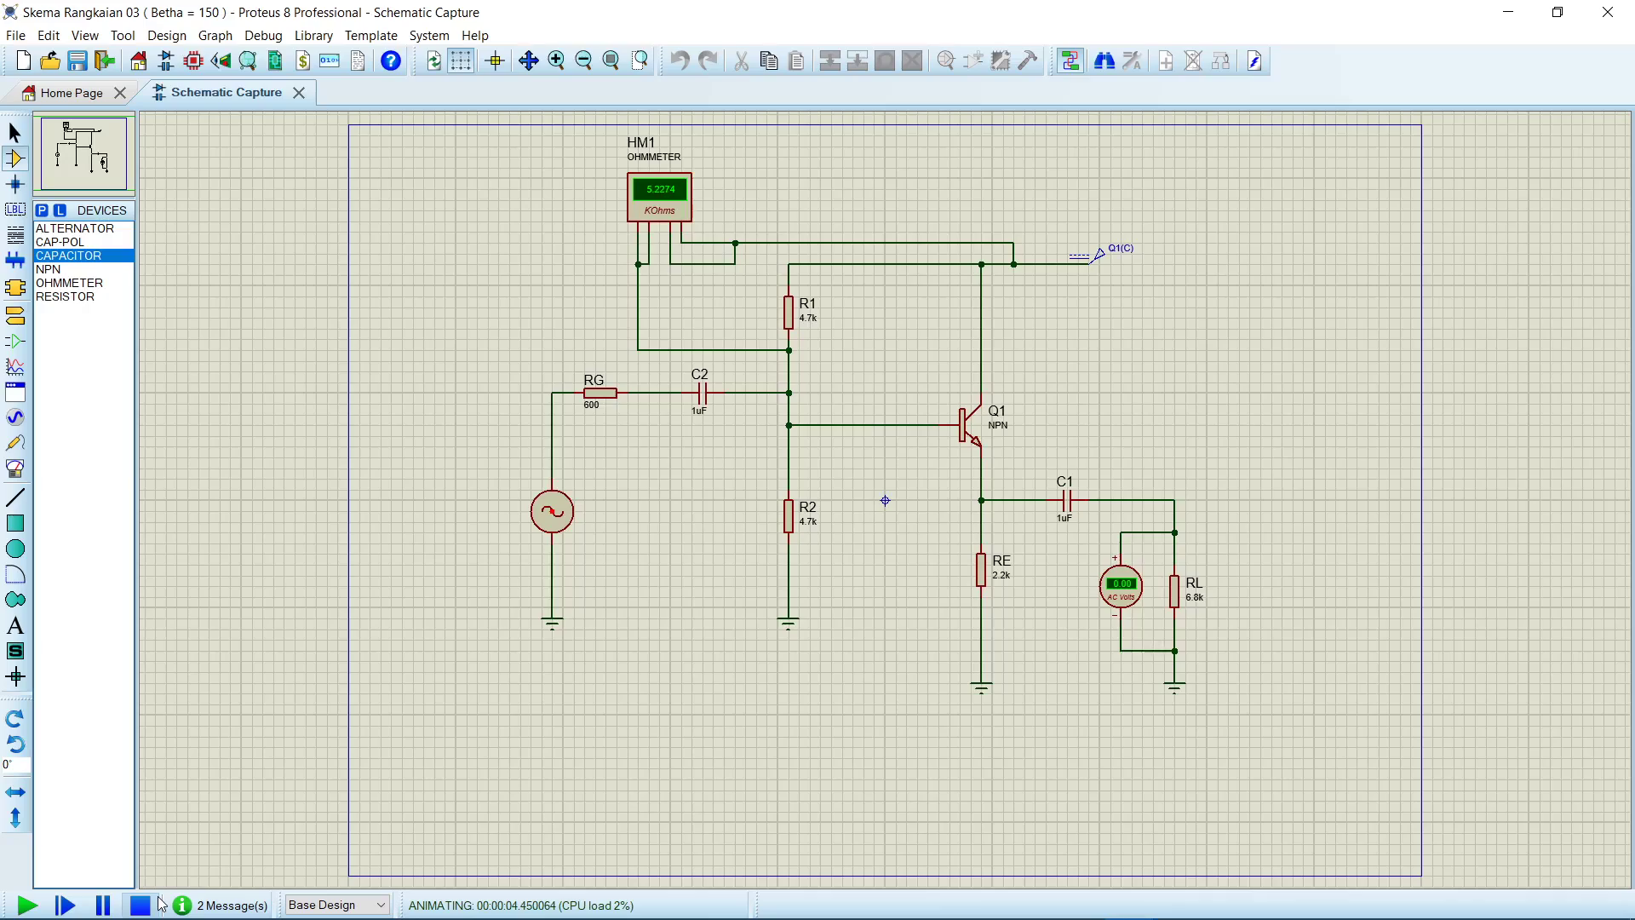
pyautogui.click(139, 904)
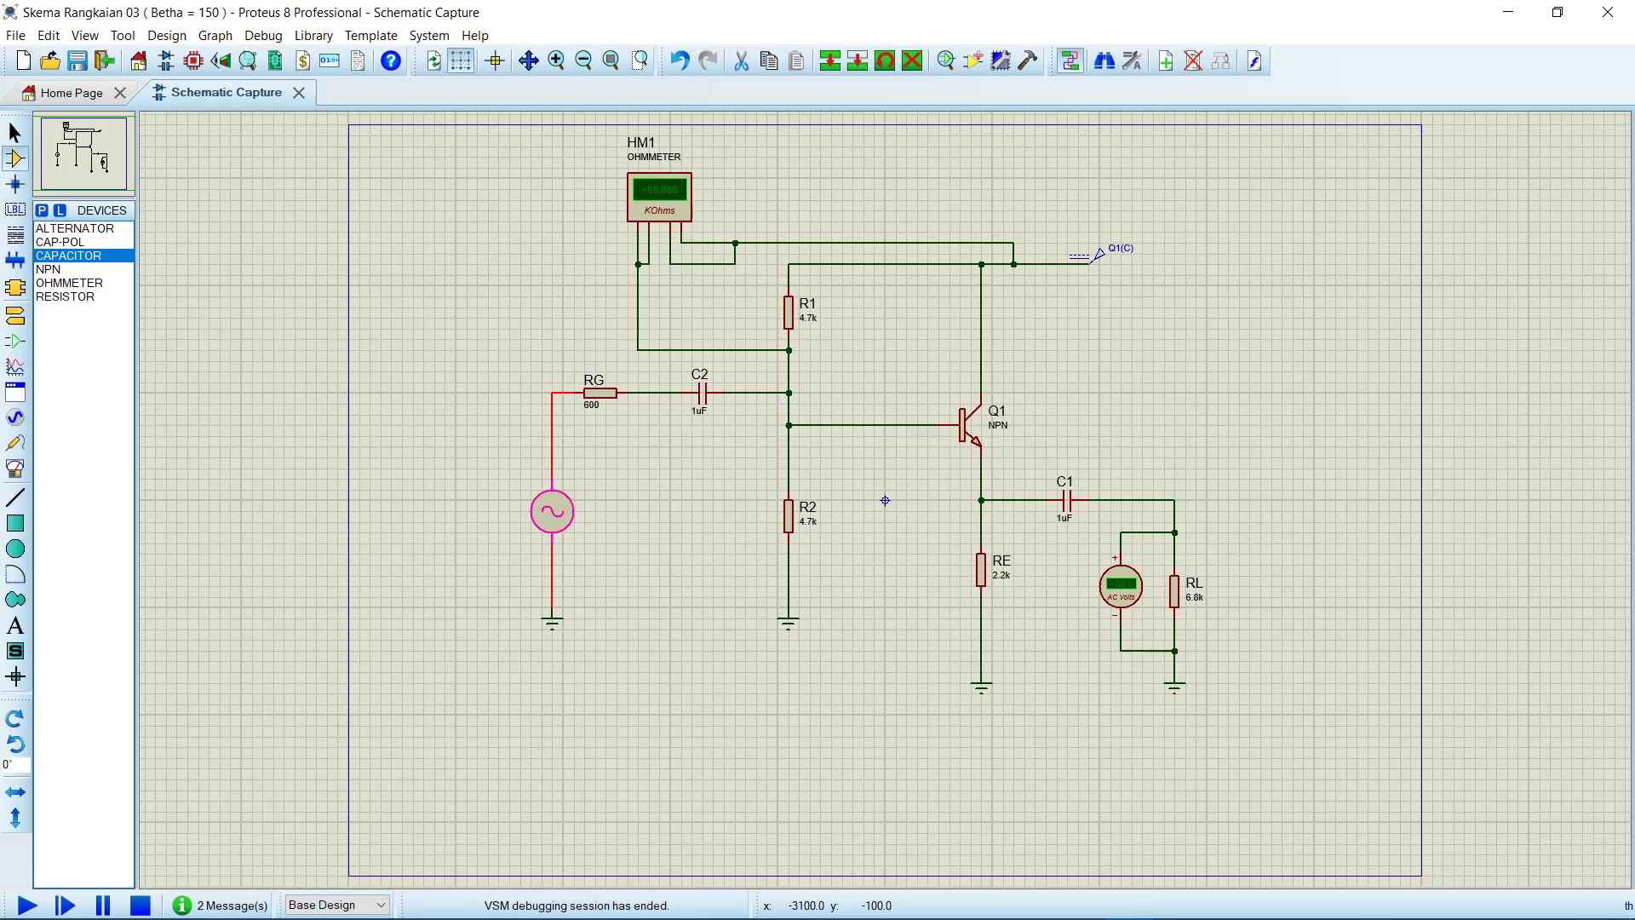
# - Rerun the Skema Rangkaian 03 simulation to compare the HM1 resistance and the AC voltage across RL, and stop it
pyautogui.press('F12')
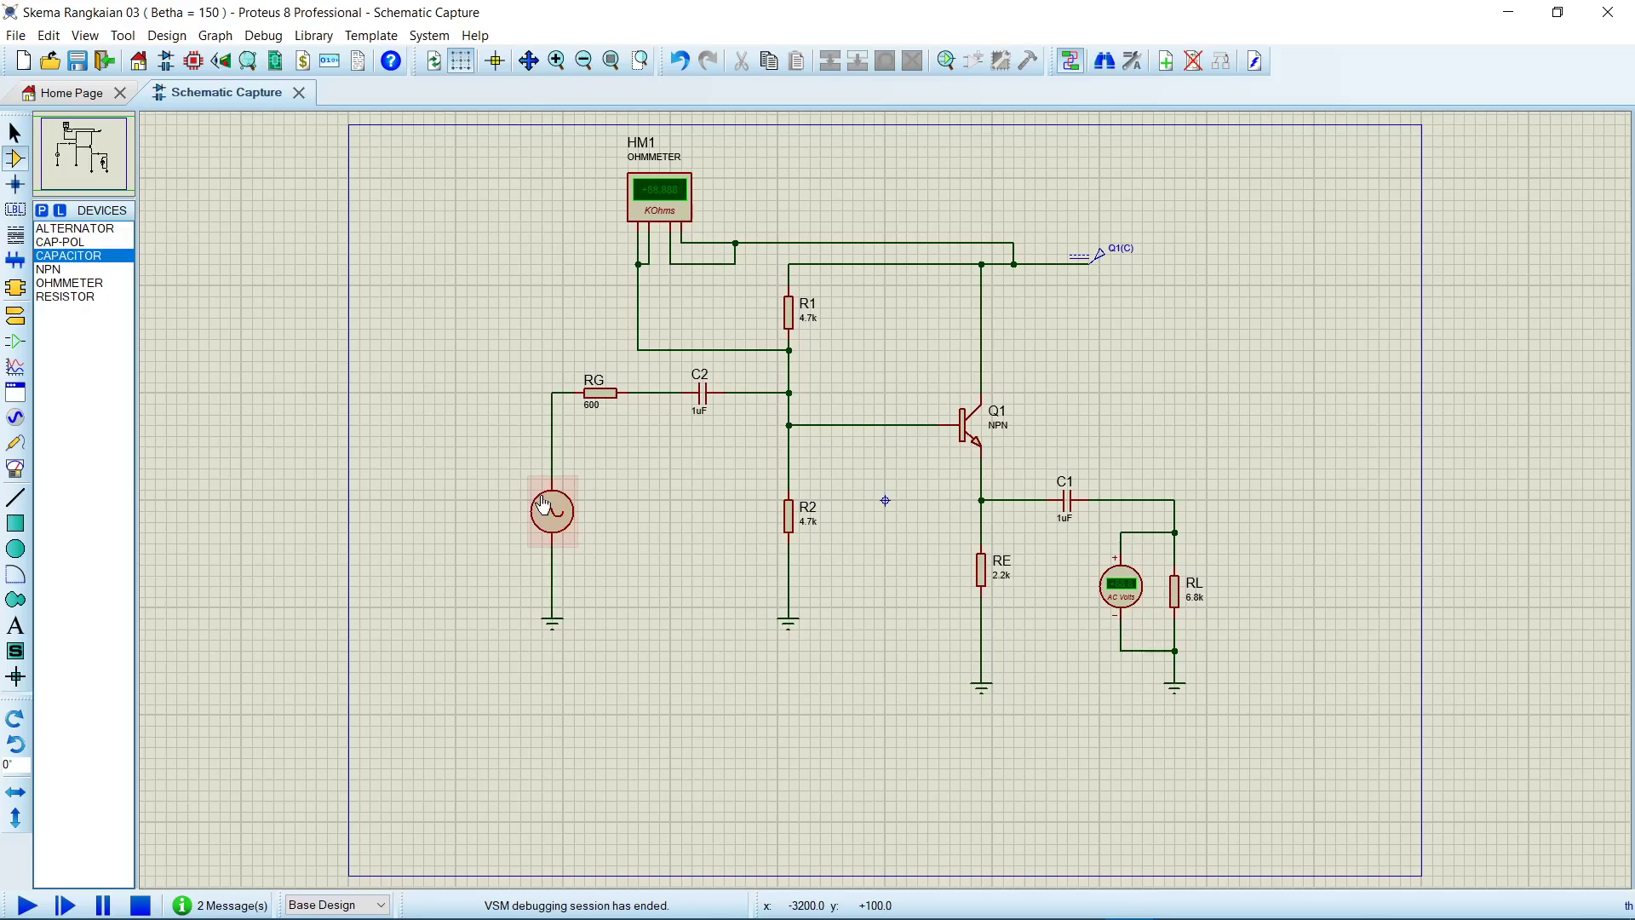
pyautogui.click(26, 905)
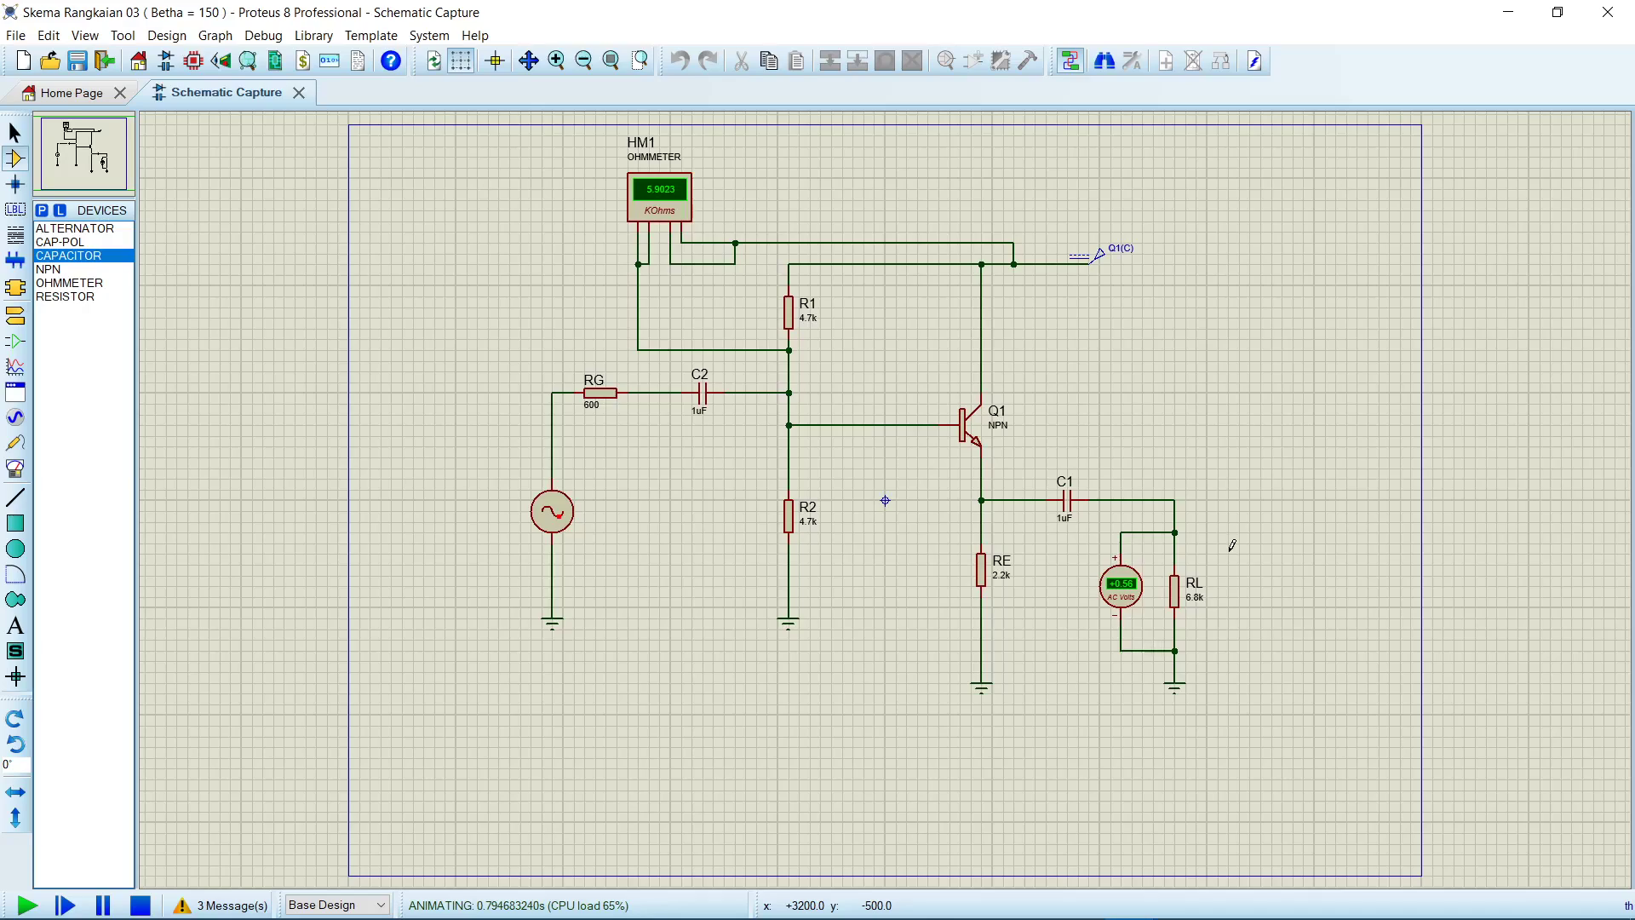
pyautogui.click(30, 901)
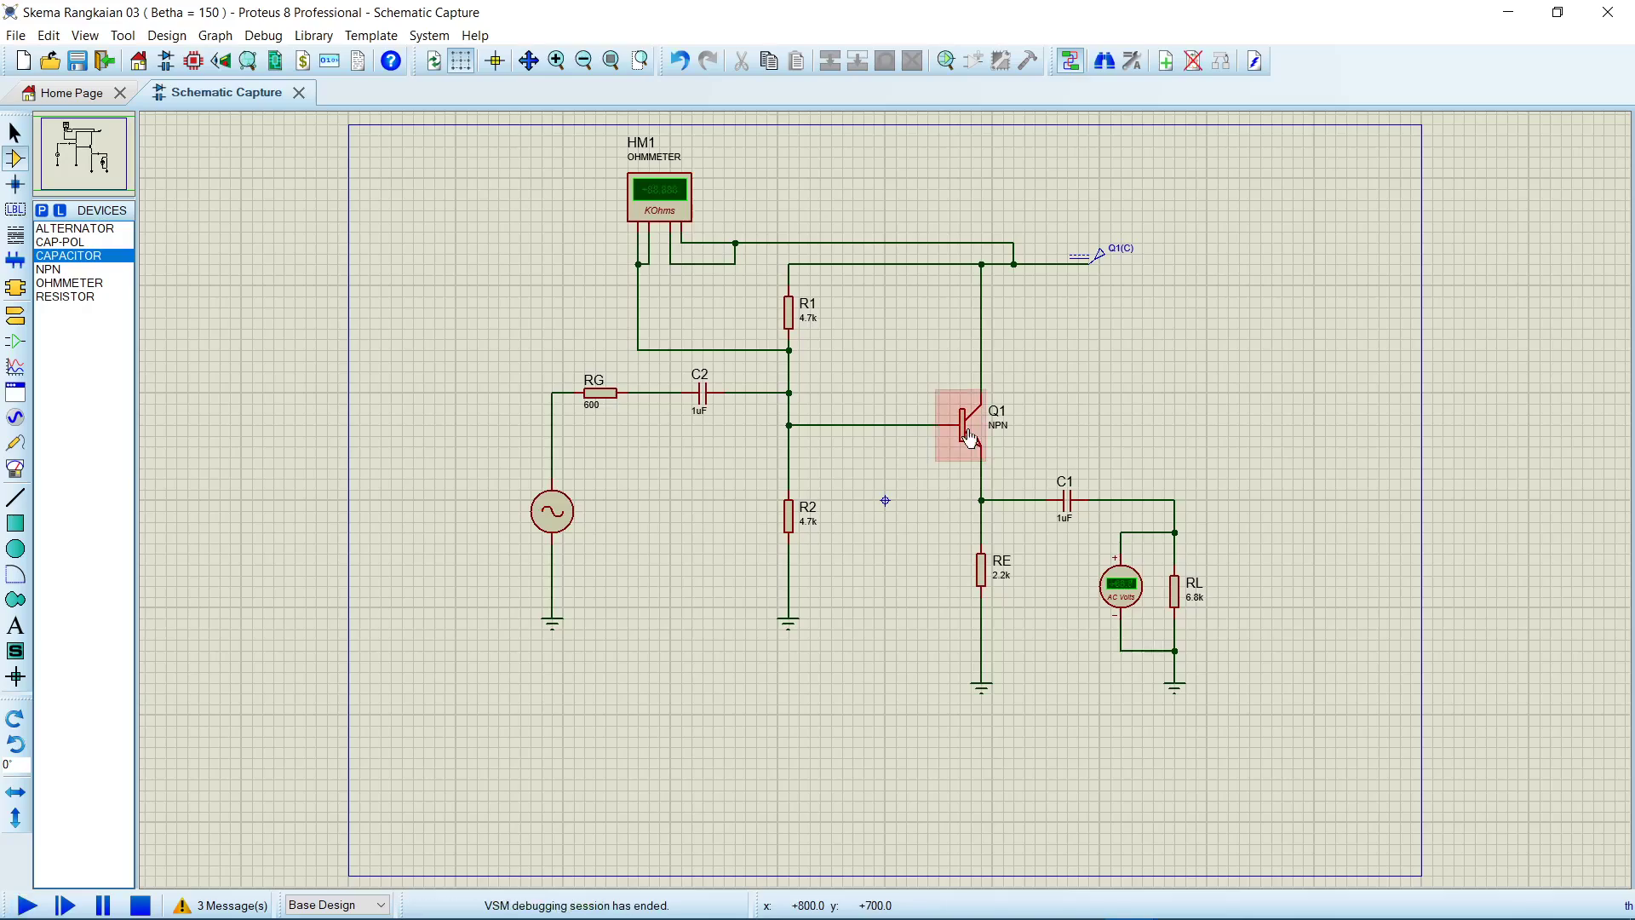
# - Set transistor Q1's ideal forward beta to 150 and rerun the simulation to measure the HM1 resistance and RL voltage
pyautogui.doubleClick(969, 437)
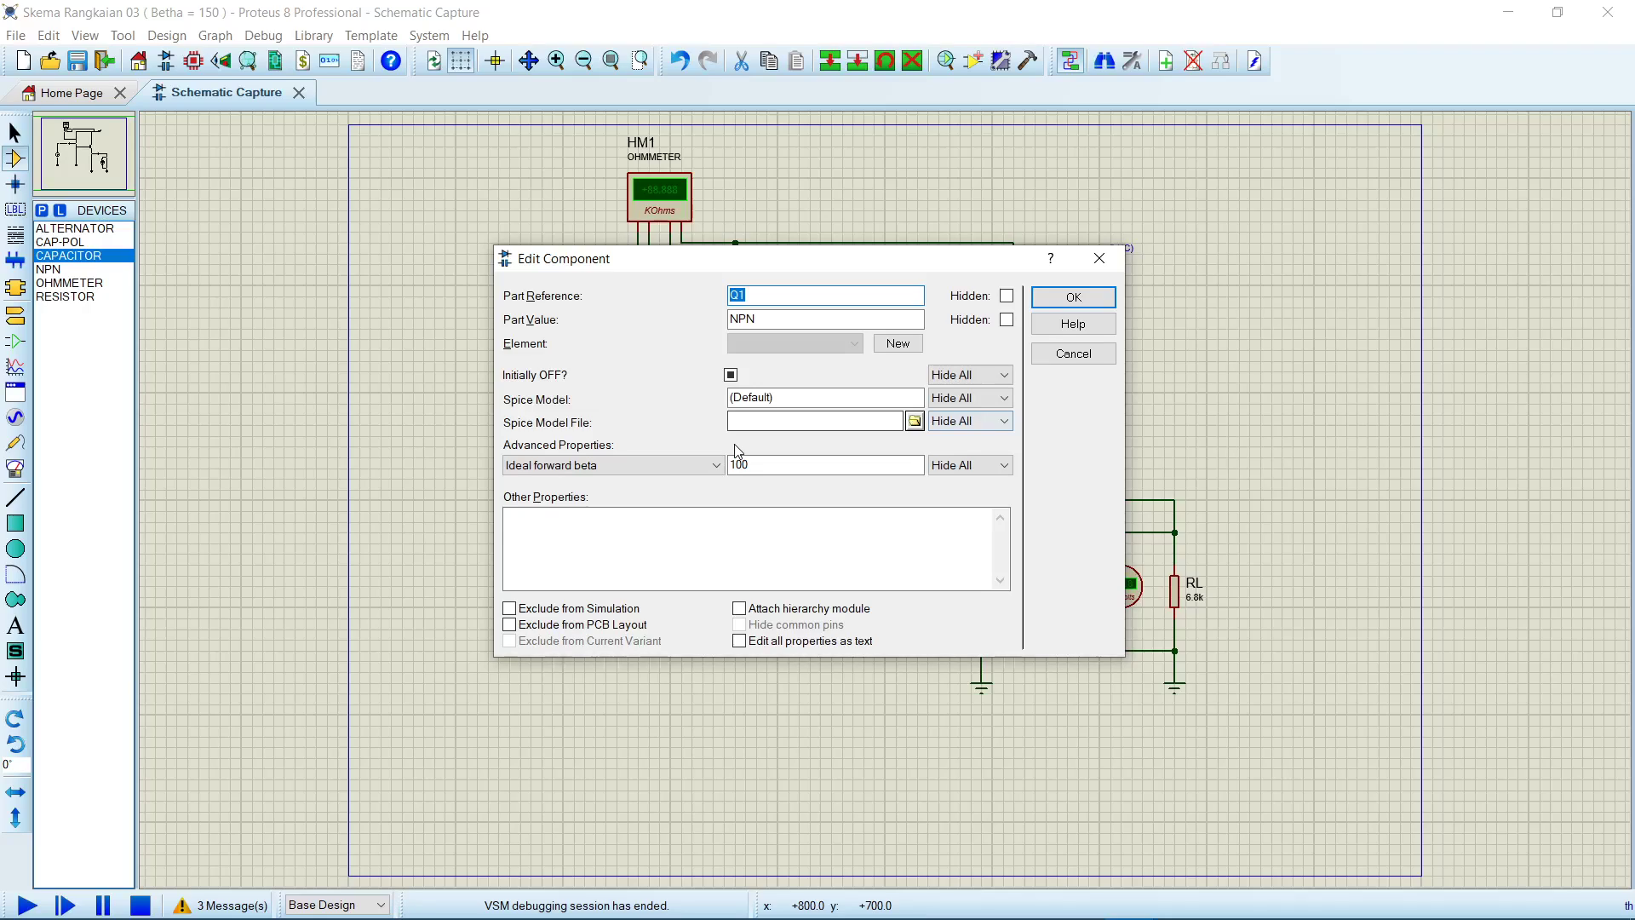
pyautogui.press('Return')
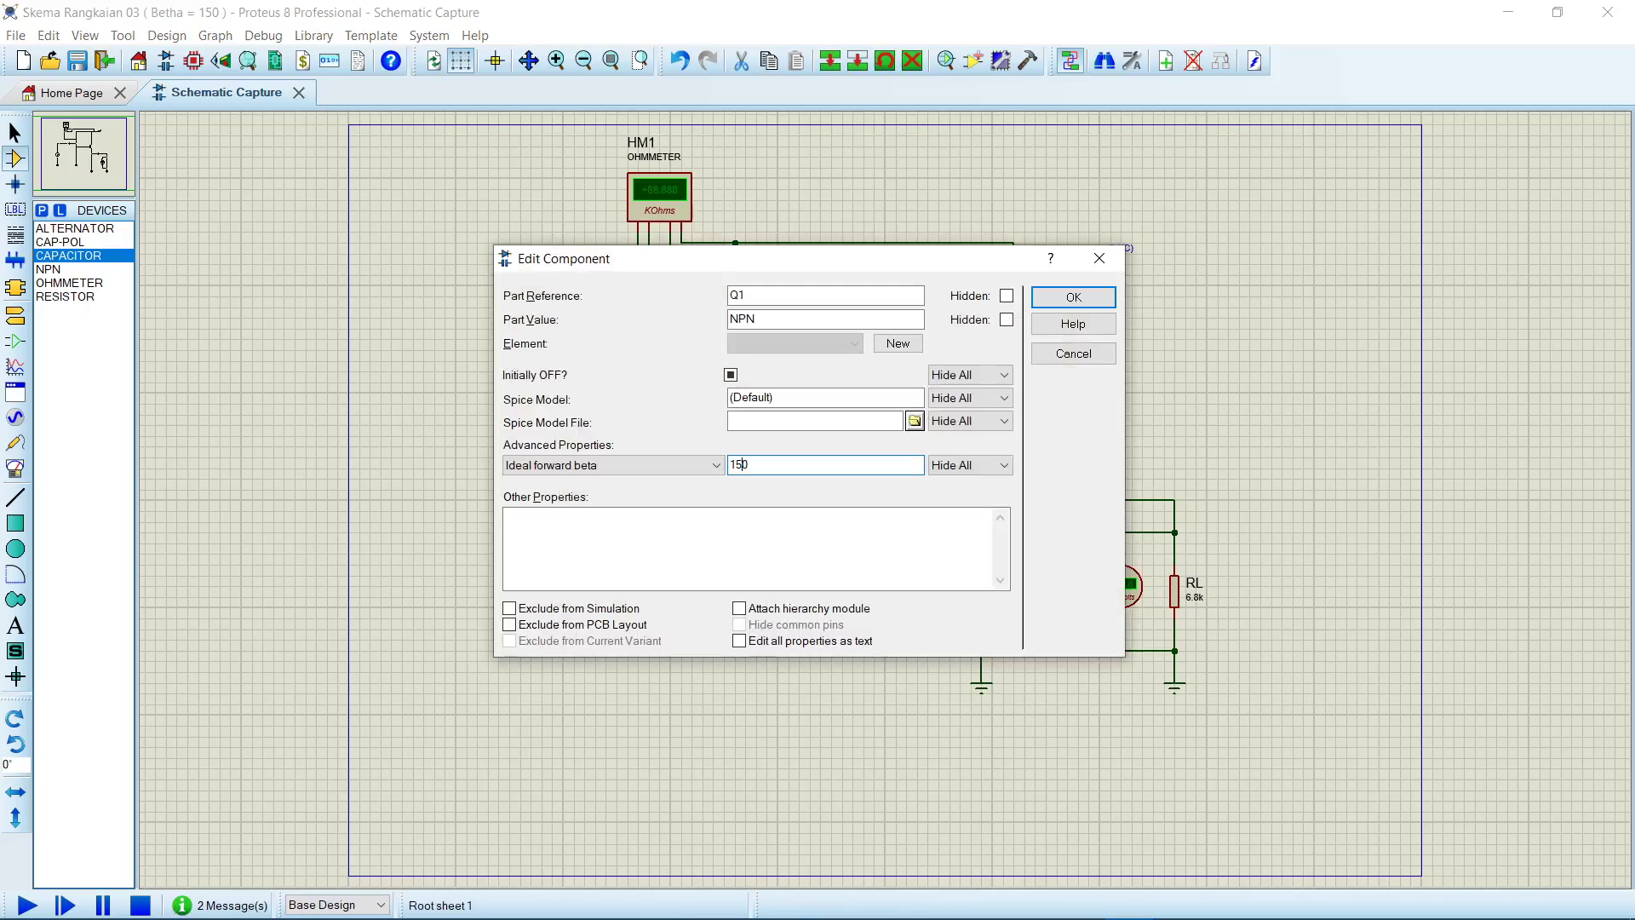
pyautogui.press('Return')
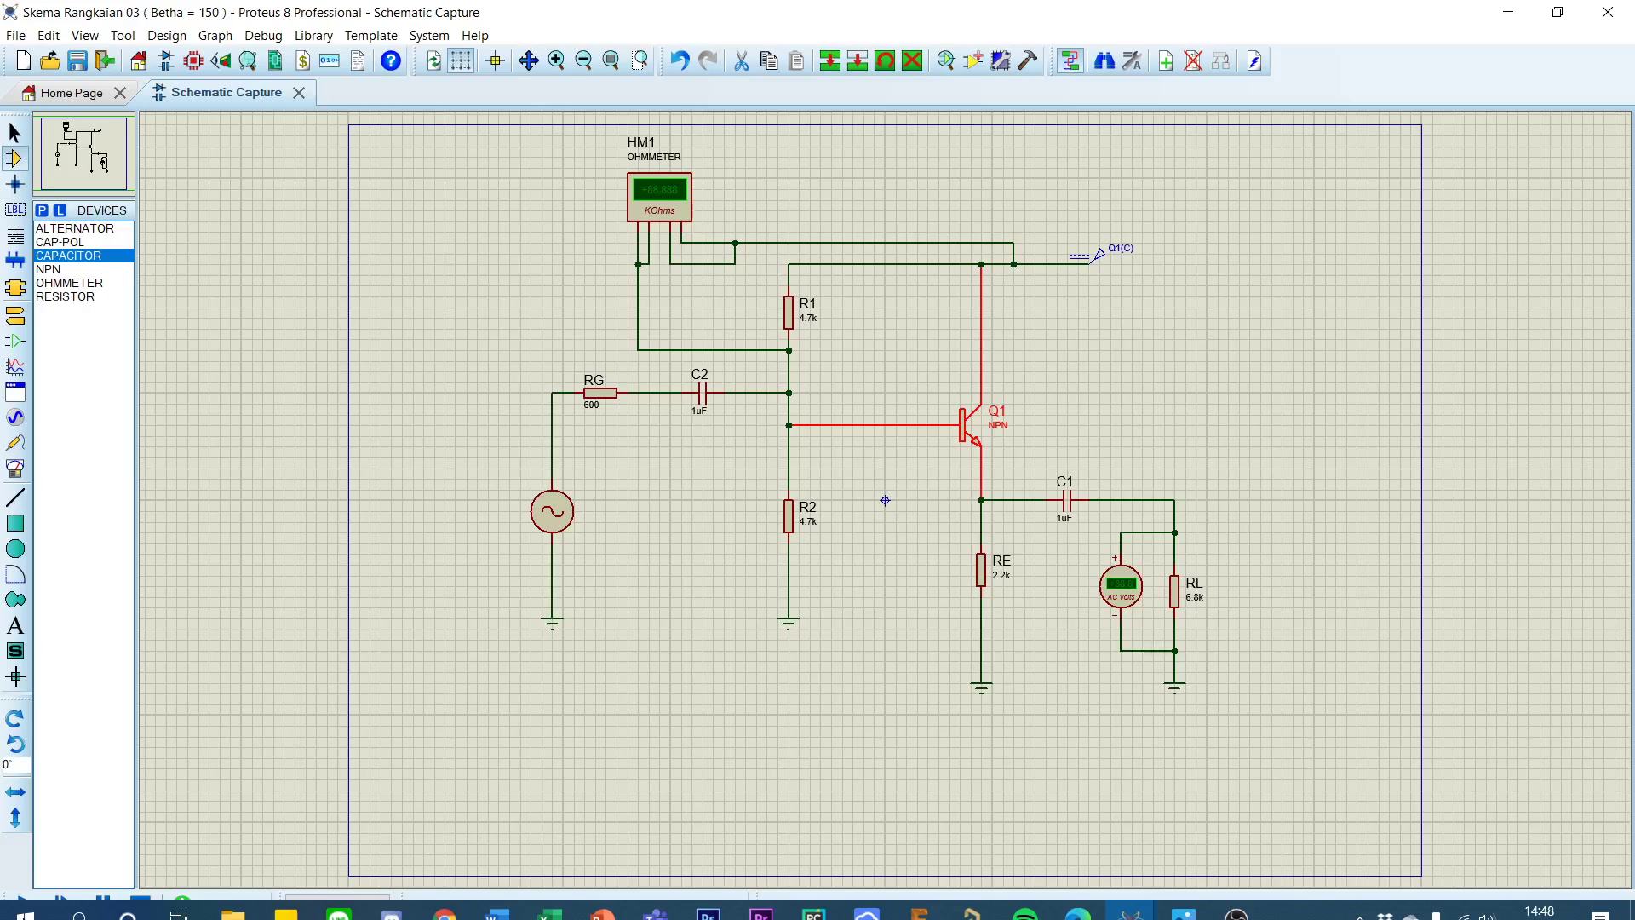
pyautogui.click(31, 901)
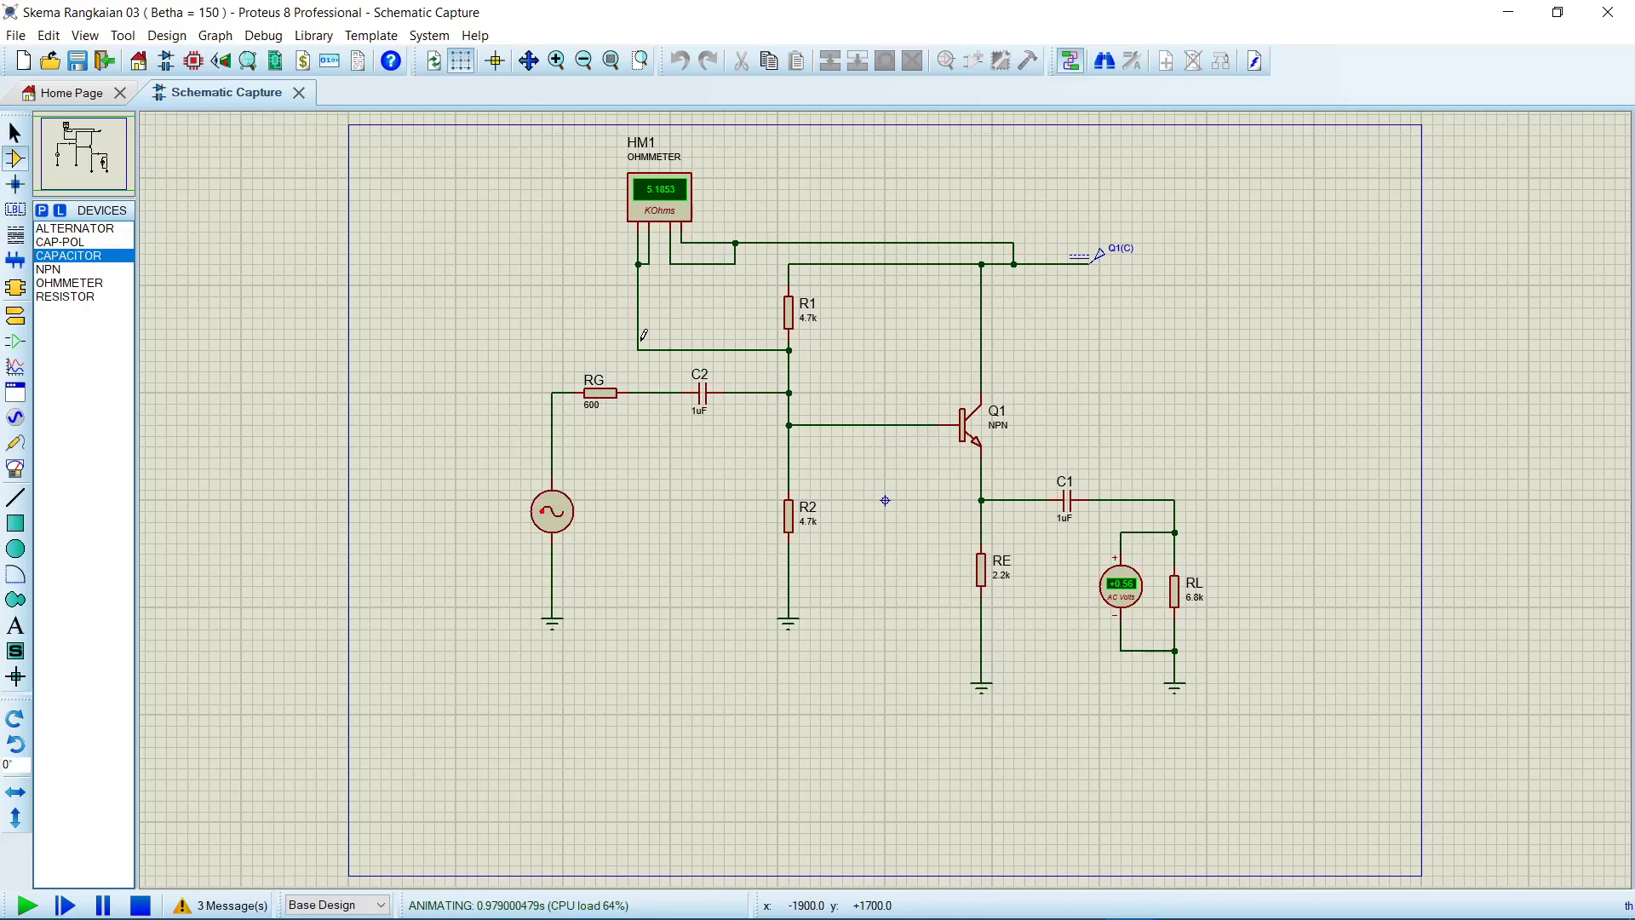
# - Switch to the Photos window to examine the frequency response curve in Screenshot (394).png
pyautogui.hotkey('alt', 'Tab')
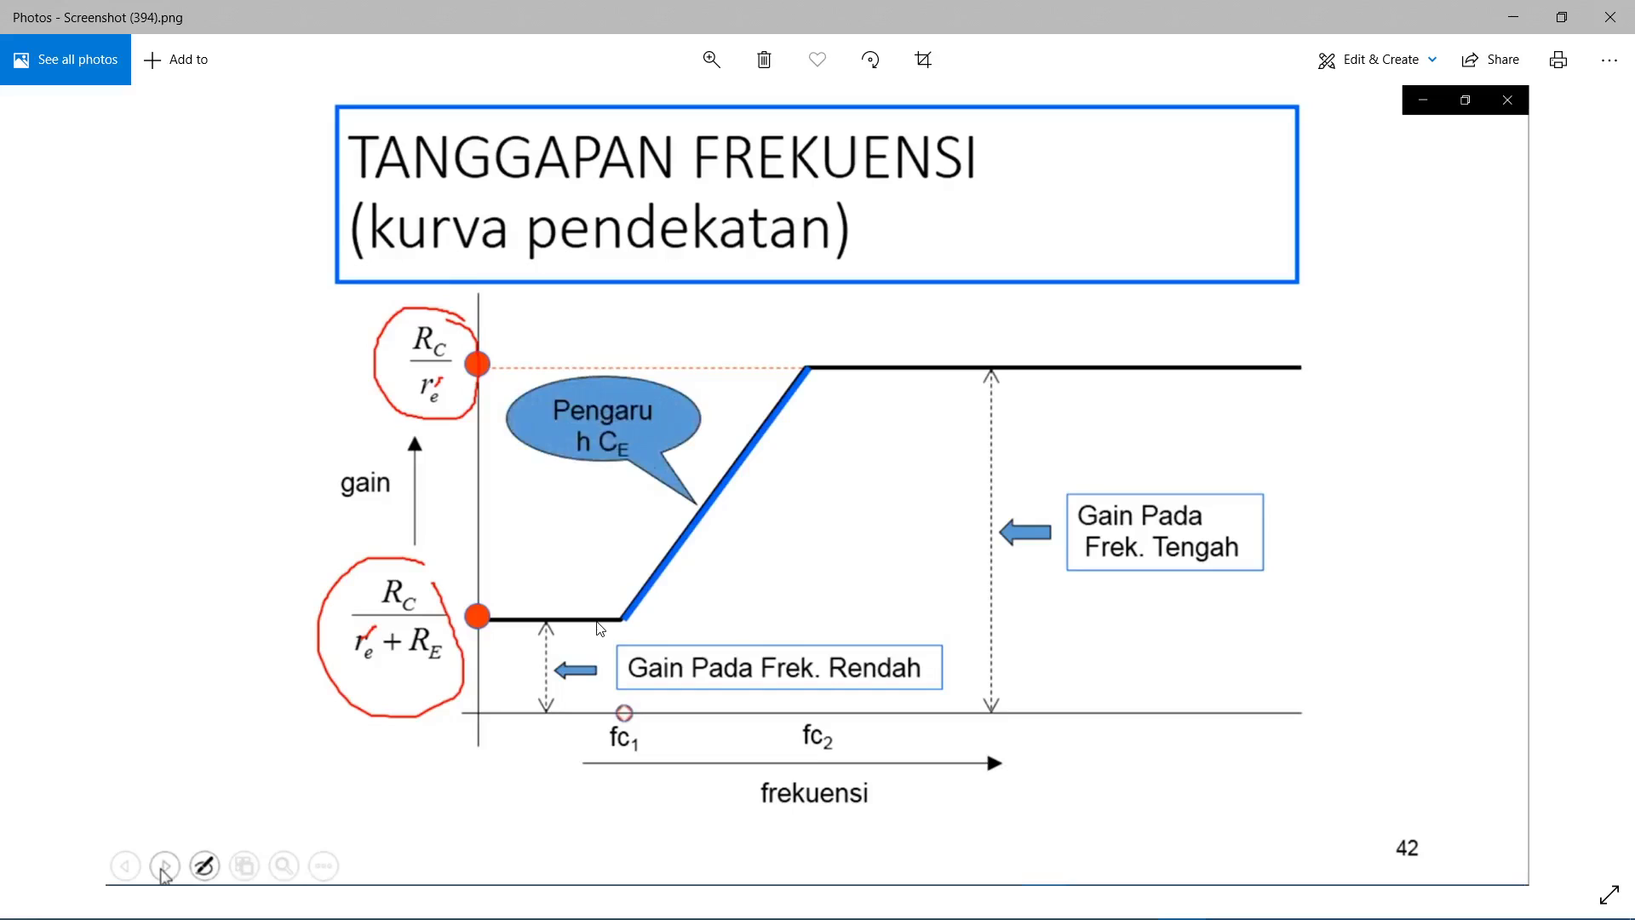